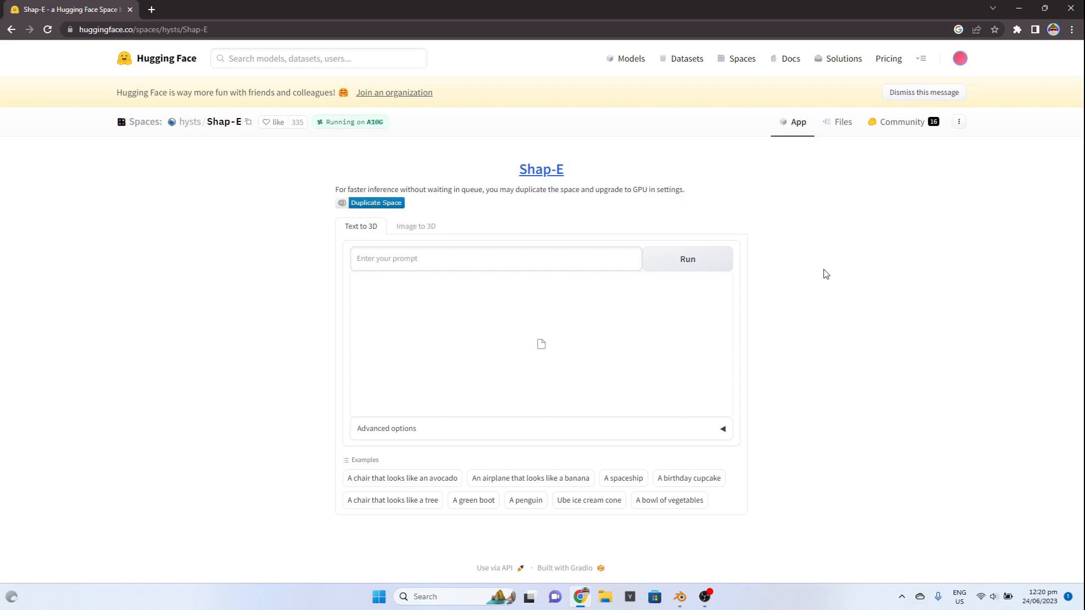
# Step: Generate a 3D model from the text prompt "pine tree"
pyautogui.click(516, 265)
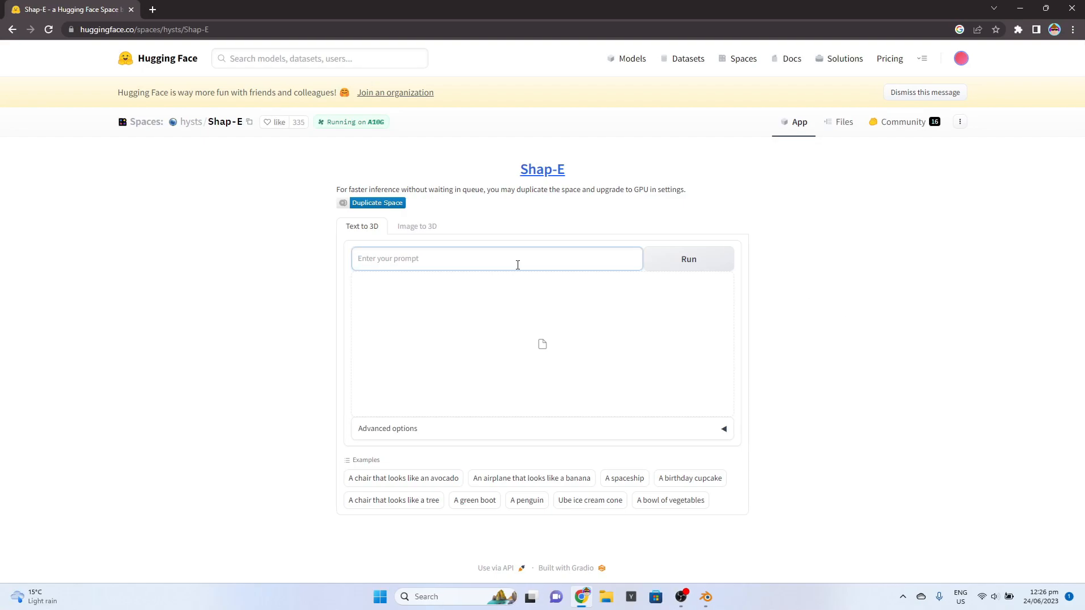
pyautogui.write('pine tree')
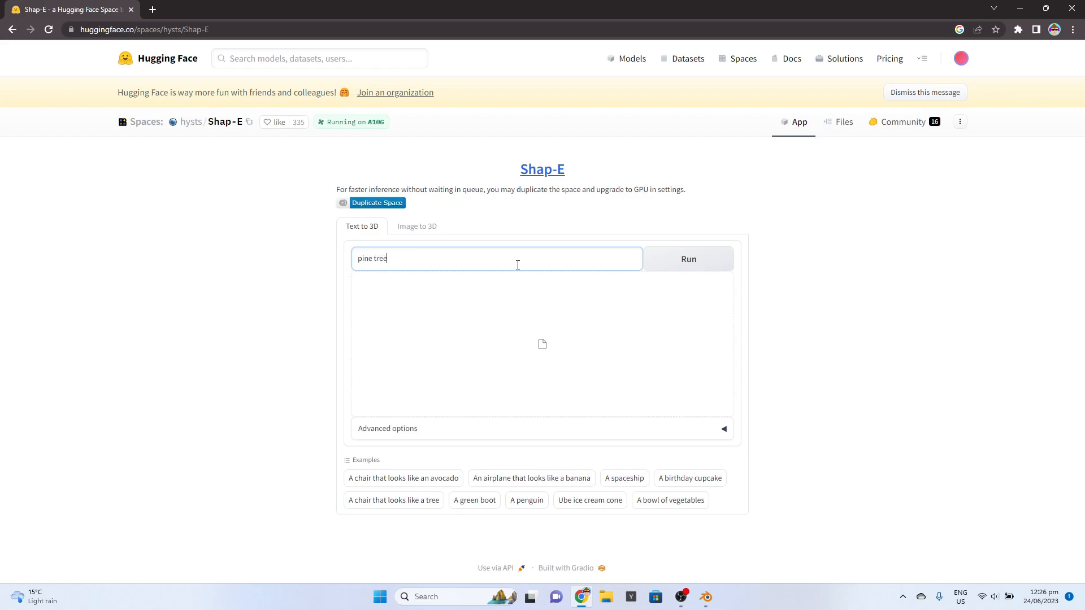
pyautogui.press('Return')
pyautogui.click(640, 289)
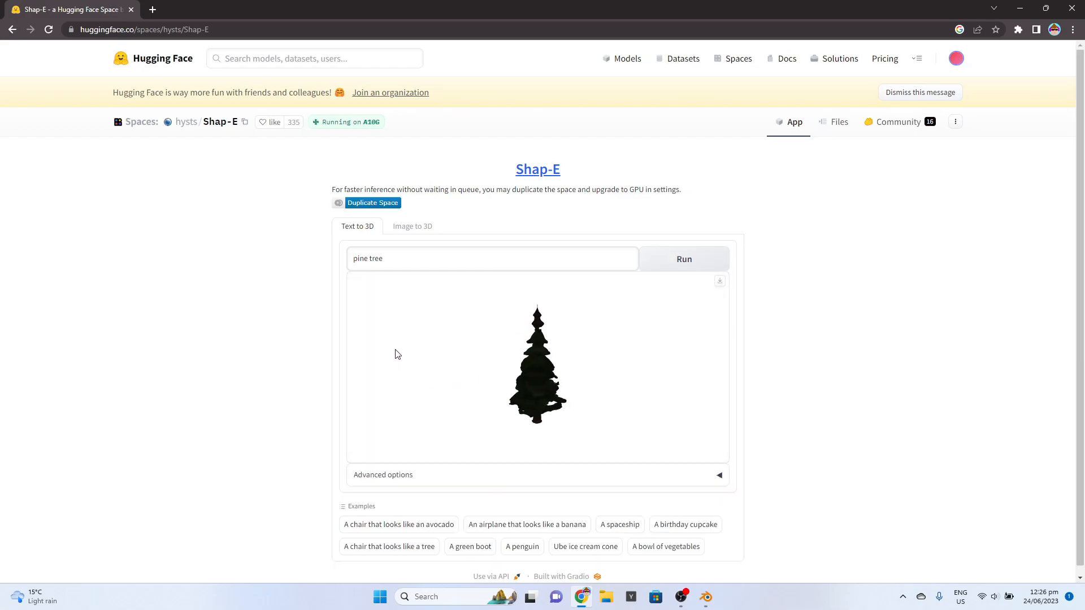
# Step: Examine the generated pine tree model up close and from different angles
pyautogui.scroll(10, 590, 416)
pyautogui.scroll(-9, 664, 432)
pyautogui.moveTo(635, 397); pyautogui.dragTo(556, 358)
pyautogui.scroll(5, 570, 381)
pyautogui.scroll(-4, 570, 382)
pyautogui.scroll(-2, 572, 390)
pyautogui.moveTo(571, 426); pyautogui.dragTo(488, 429)
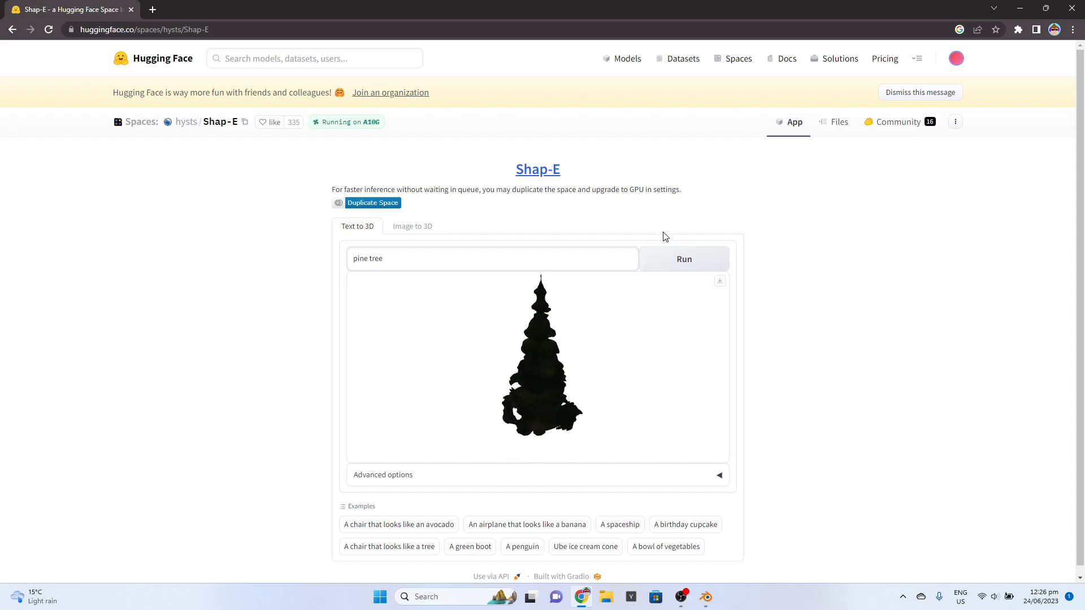
# Step: Regenerate the pine tree model from the same prompt and download the new result
pyautogui.click(683, 258)
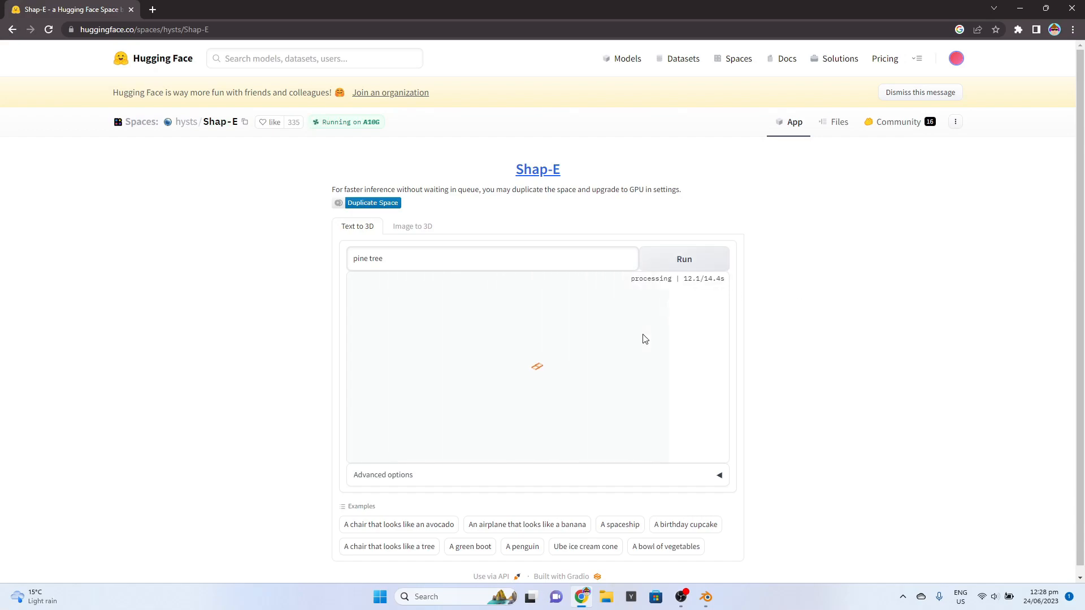
pyautogui.click(726, 253)
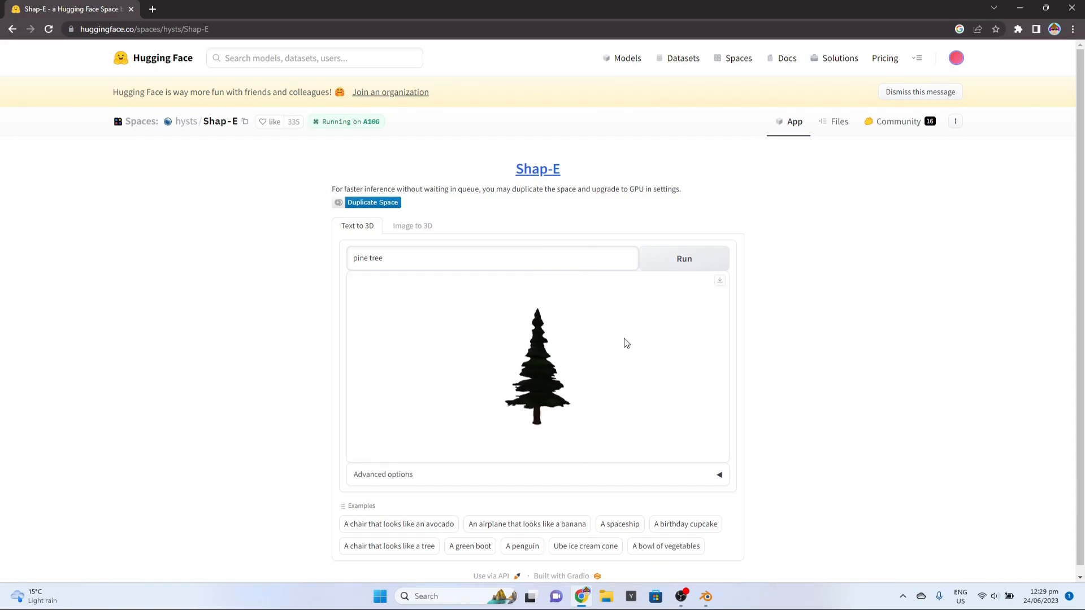
pyautogui.click(722, 282)
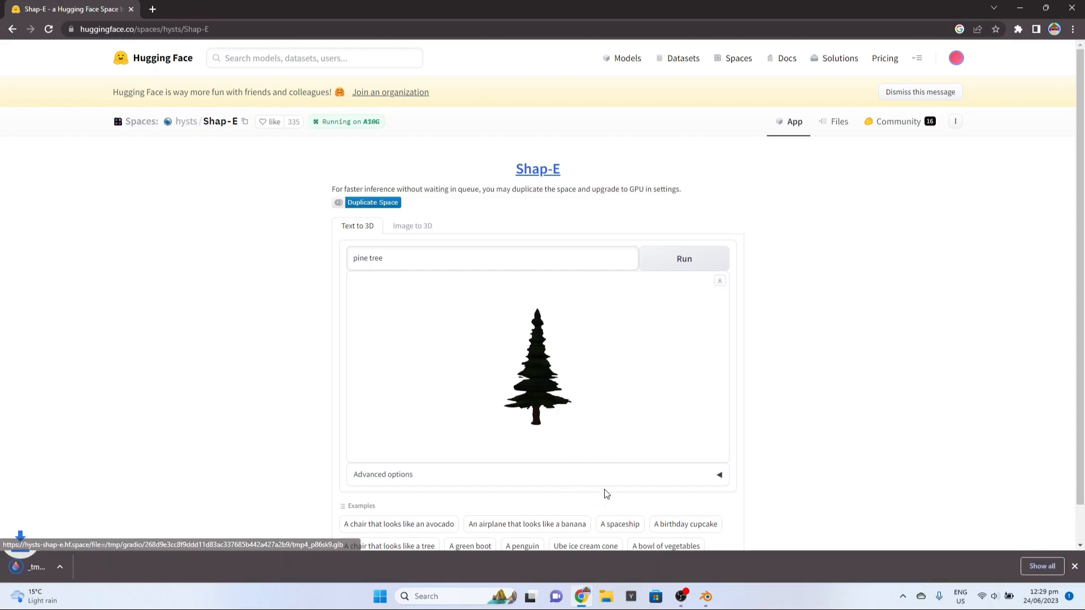
# Step: Switch to Blender and delete the default cube
pyautogui.click(710, 602)
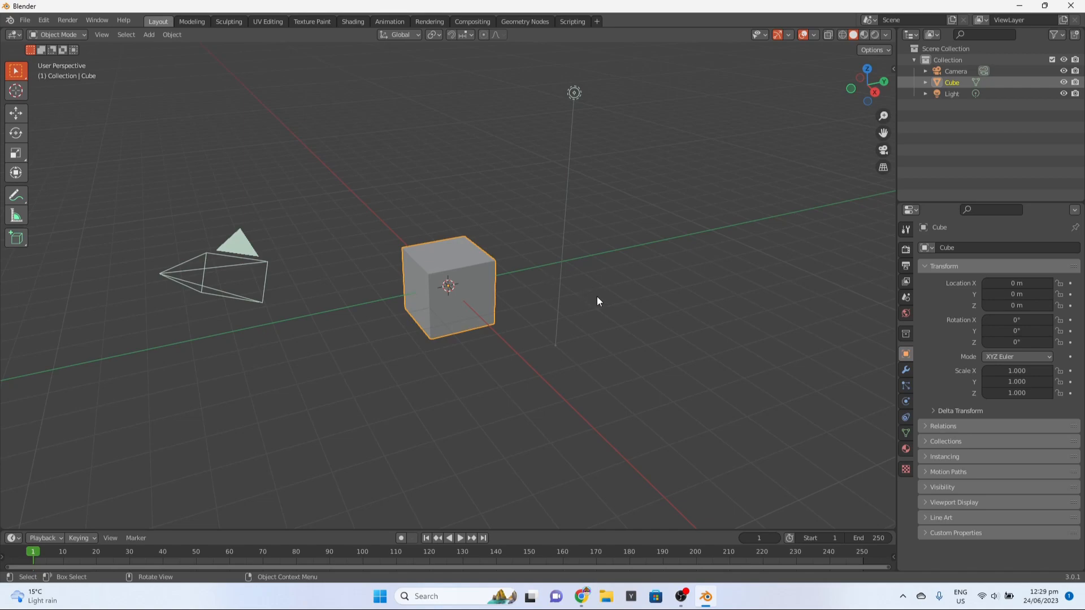
pyautogui.press('x')
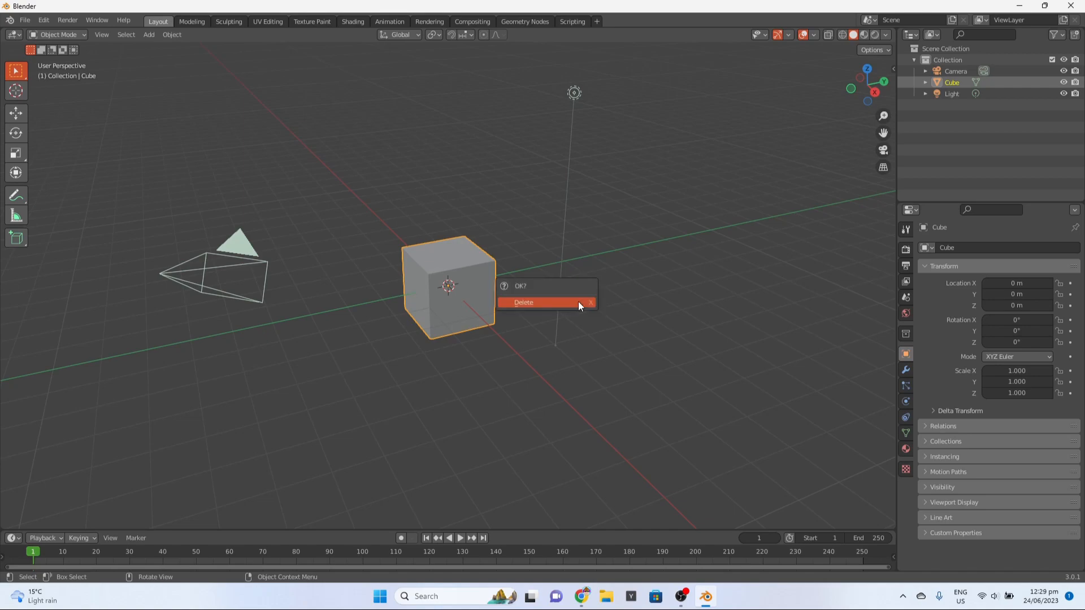
pyautogui.click(579, 303)
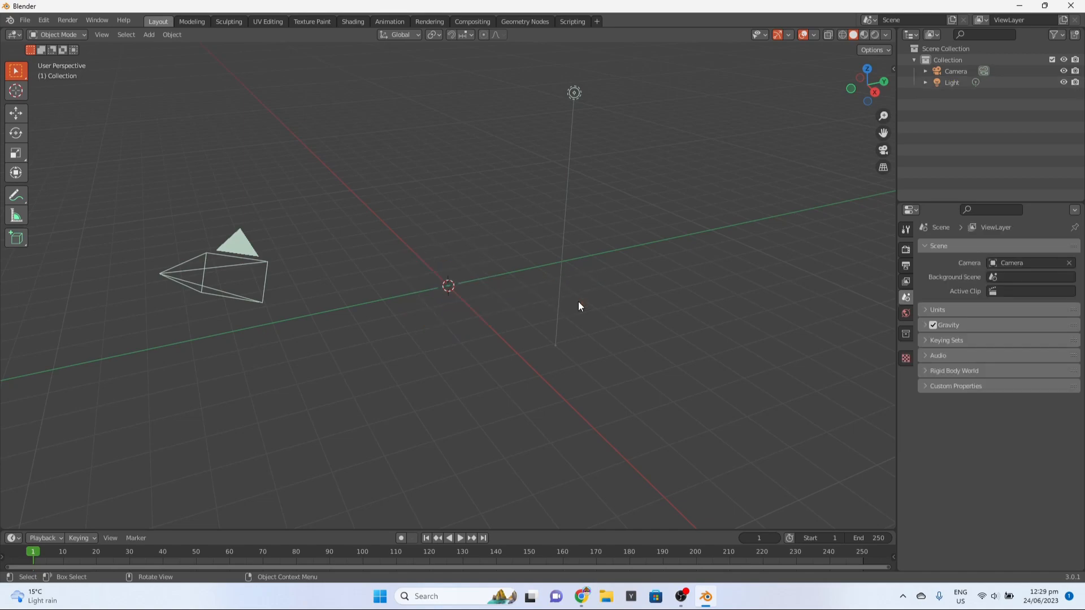
# Step: Import the downloaded pine tree file as glTF 2.0
pyautogui.click(25, 20)
pyautogui.moveTo(79, 172)
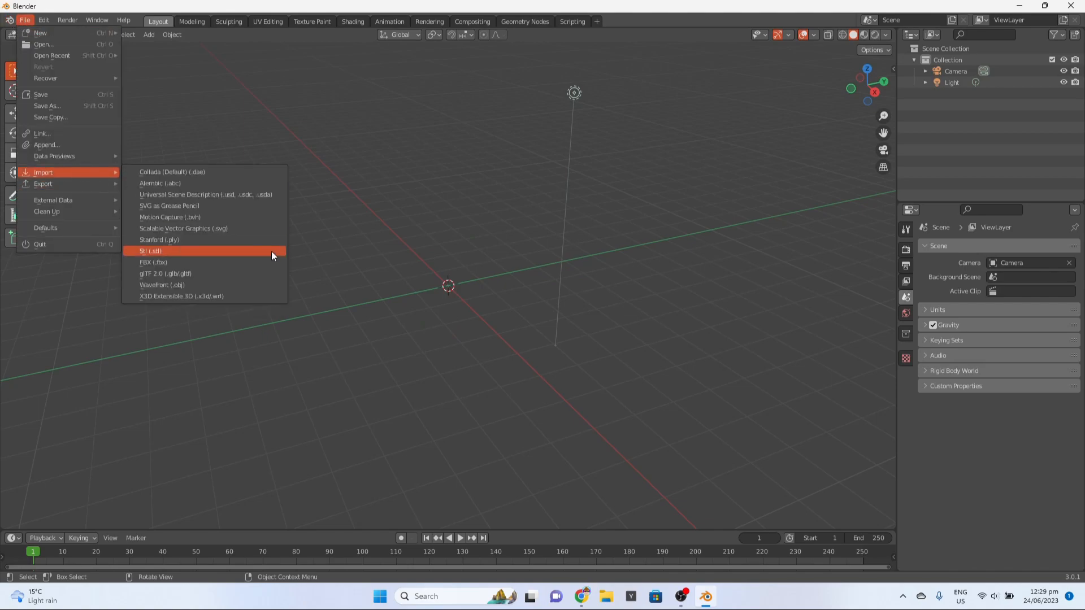
pyautogui.click(238, 275)
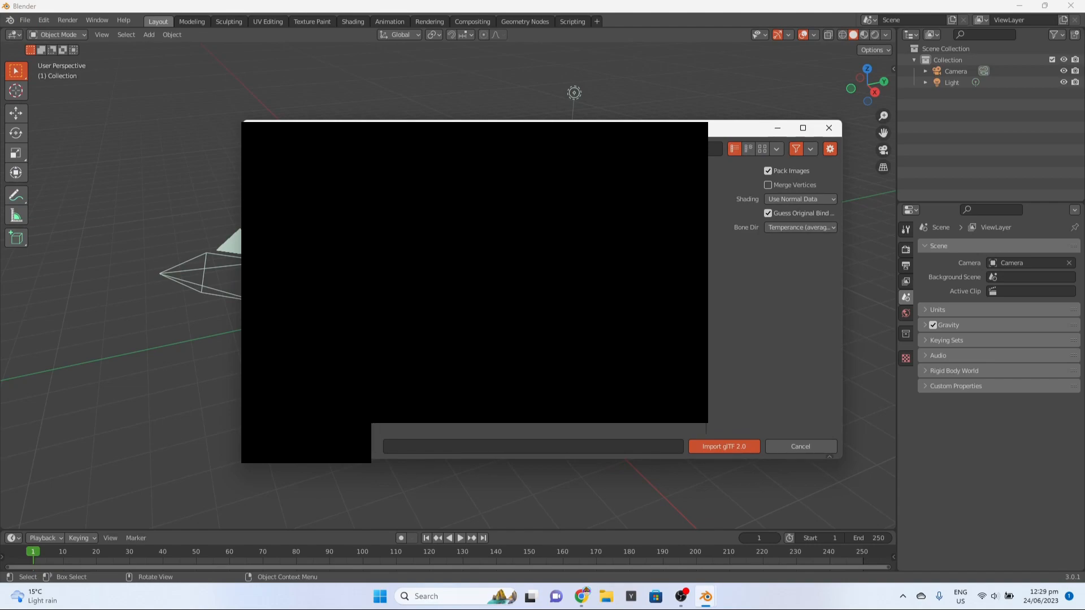
pyautogui.click(731, 448)
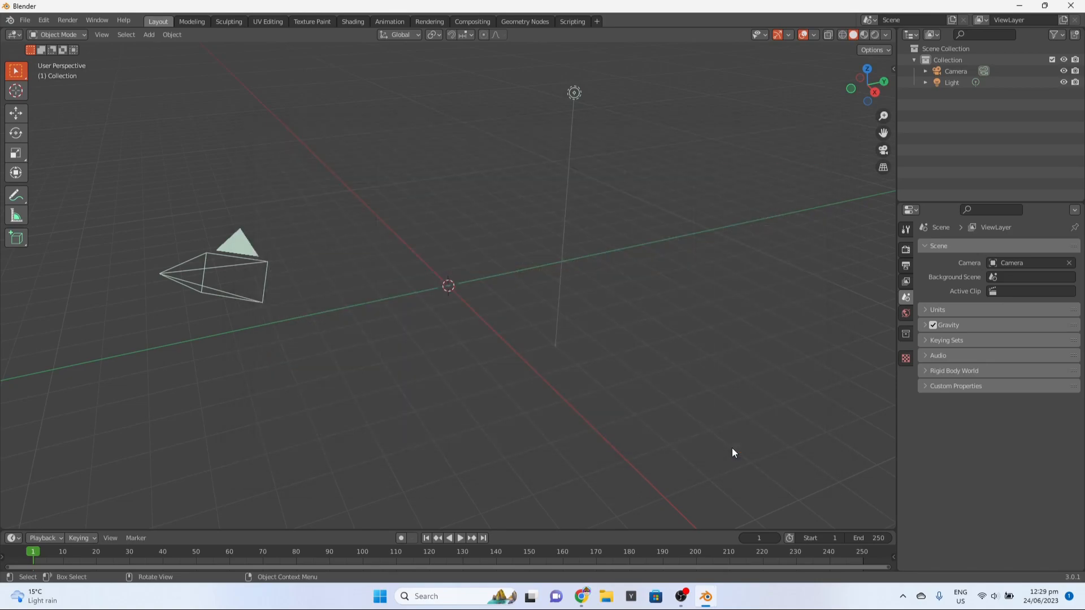
# Step: Scale the imported tree up uniformly to about 2.66
pyautogui.scroll(4, 641, 407)
pyautogui.moveTo(633, 401); pyautogui.dragTo(587, 337, button='middle')
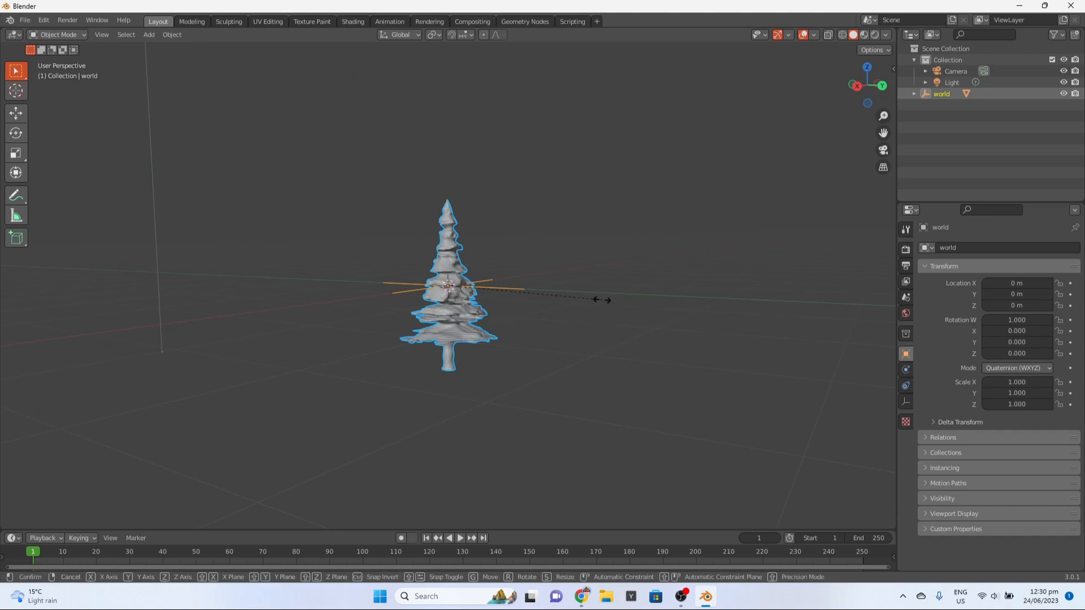
pyautogui.press('s')
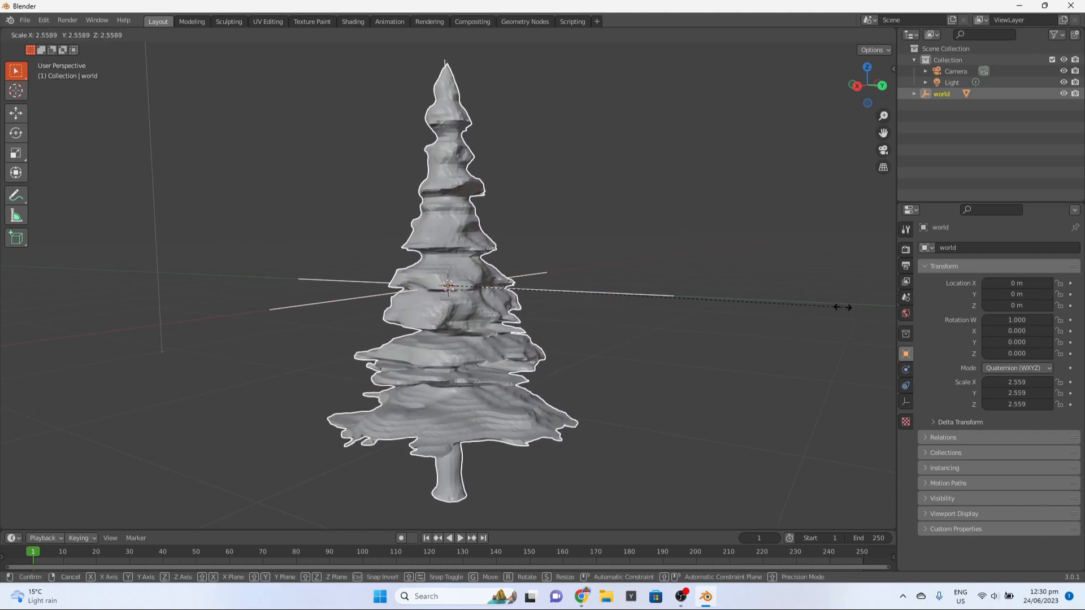
pyautogui.click(853, 308)
# Step: Add a Remesh modifier to the tree mesh nested under the world object
pyautogui.moveTo(857, 307); pyautogui.dragTo(571, 334, button='middle')
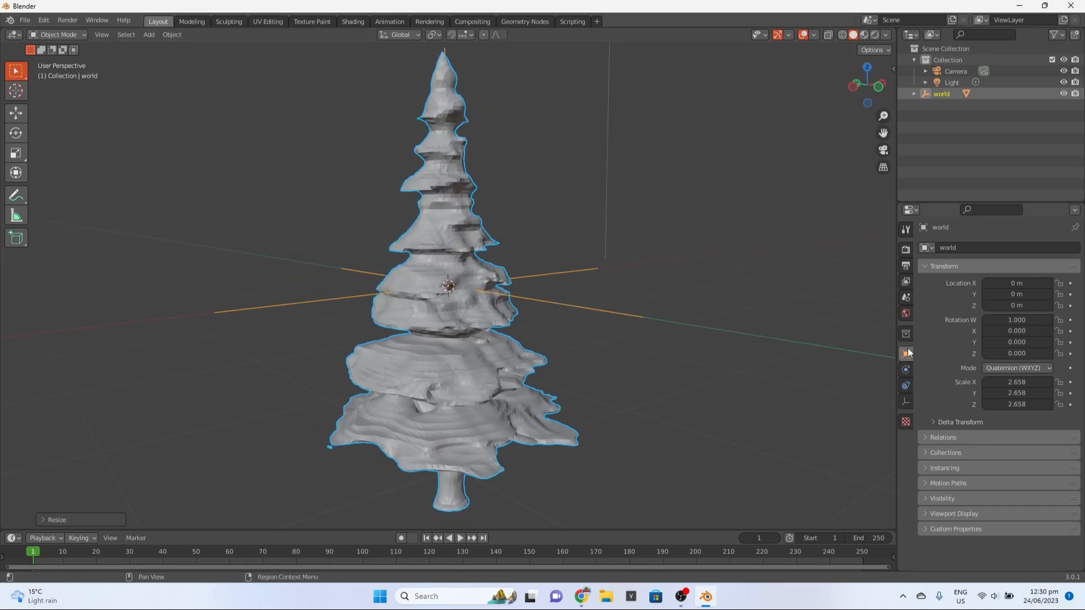
pyautogui.click(914, 93)
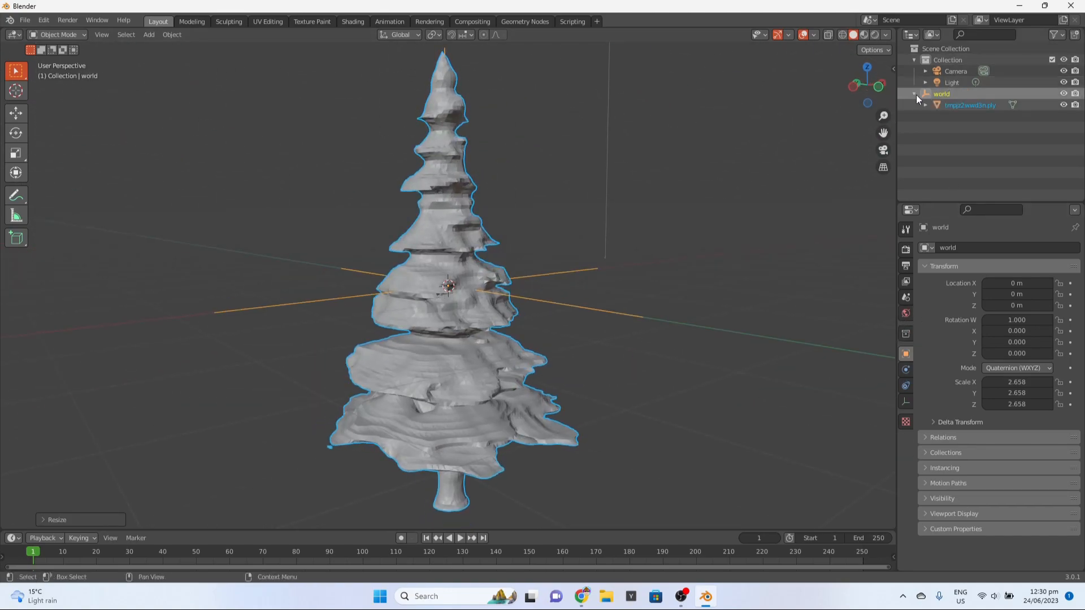
pyautogui.click(967, 105)
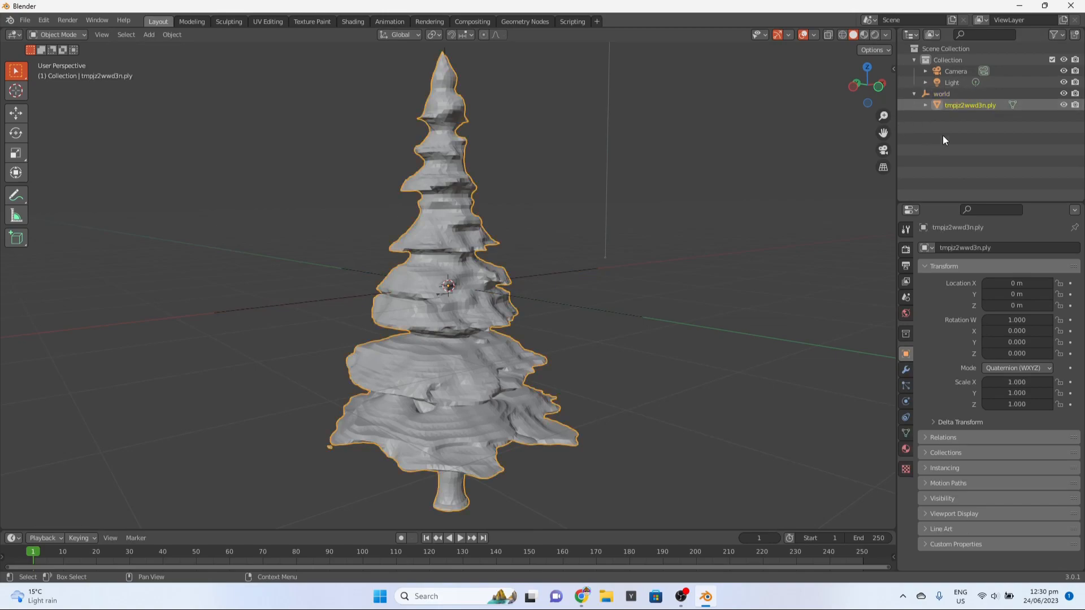
pyautogui.click(905, 372)
pyautogui.click(953, 246)
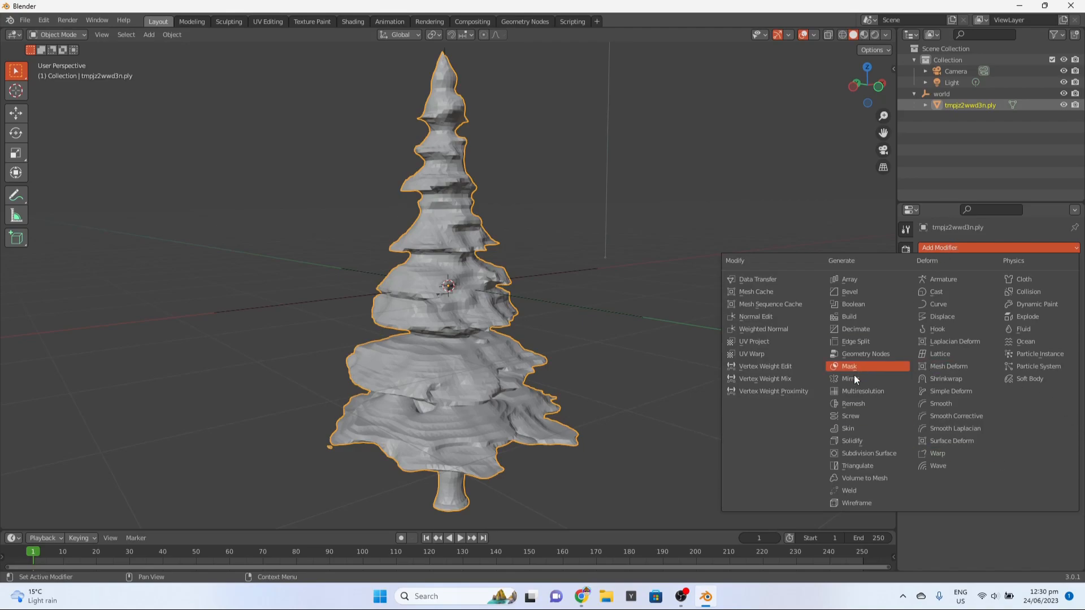
pyautogui.click(853, 405)
# Step: Set the Remesh voxel size to about 0.04 m and apply the modifier to the tree
pyautogui.scroll(3, 771, 398)
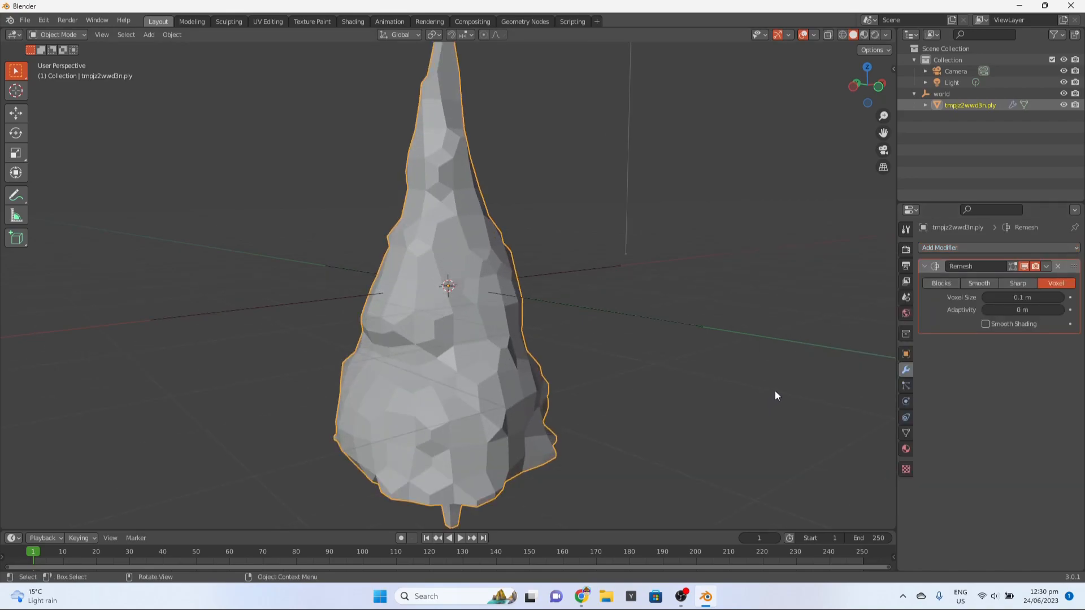
pyautogui.scroll(-2, 777, 387)
pyautogui.moveTo(1012, 297); pyautogui.dragTo(943, 297)
pyautogui.moveTo(669, 337); pyautogui.dragTo(394, 335, button='middle')
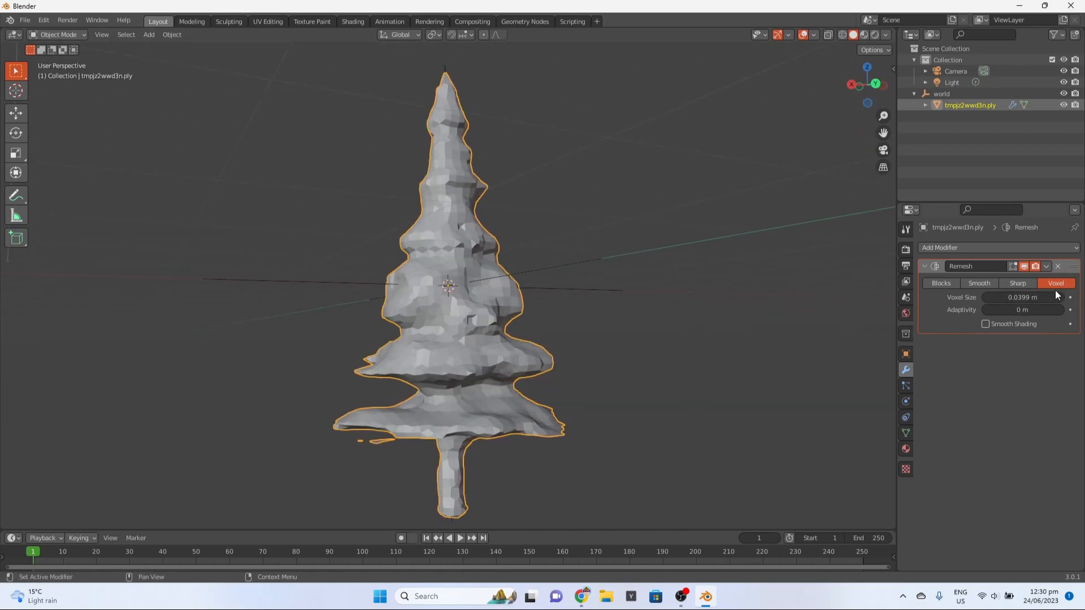
pyautogui.click(1046, 266)
pyautogui.click(1025, 283)
# Step: Add a Decimate modifier to the remeshed tree
pyautogui.scroll(-2, 546, 311)
pyautogui.moveTo(545, 311)
pyautogui.mouseDown(button='middle')
pyautogui.moveTo(577, 315)
pyautogui.moveTo(605, 291)
pyautogui.moveTo(565, 316)
pyautogui.mouseUp(button='middle')
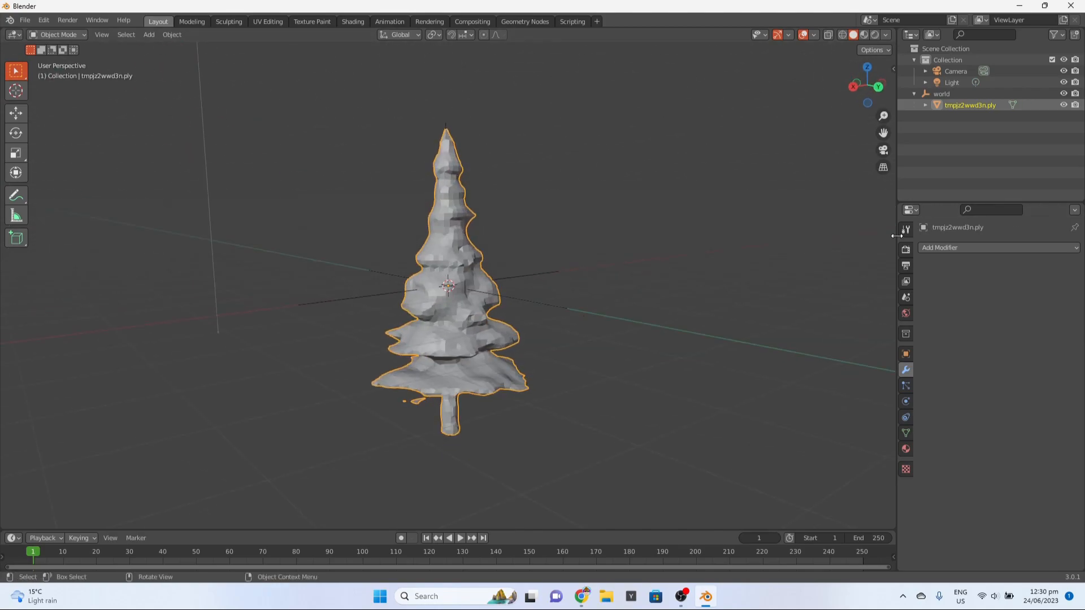
pyautogui.click(947, 246)
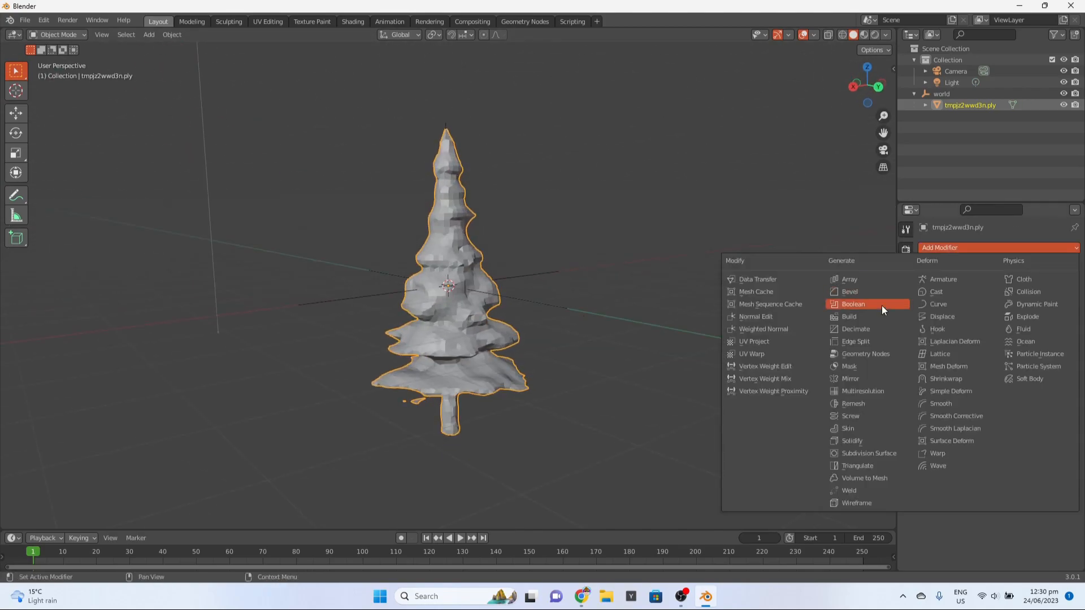
pyautogui.click(866, 330)
pyautogui.moveTo(661, 392); pyautogui.dragTo(675, 389, button='middle')
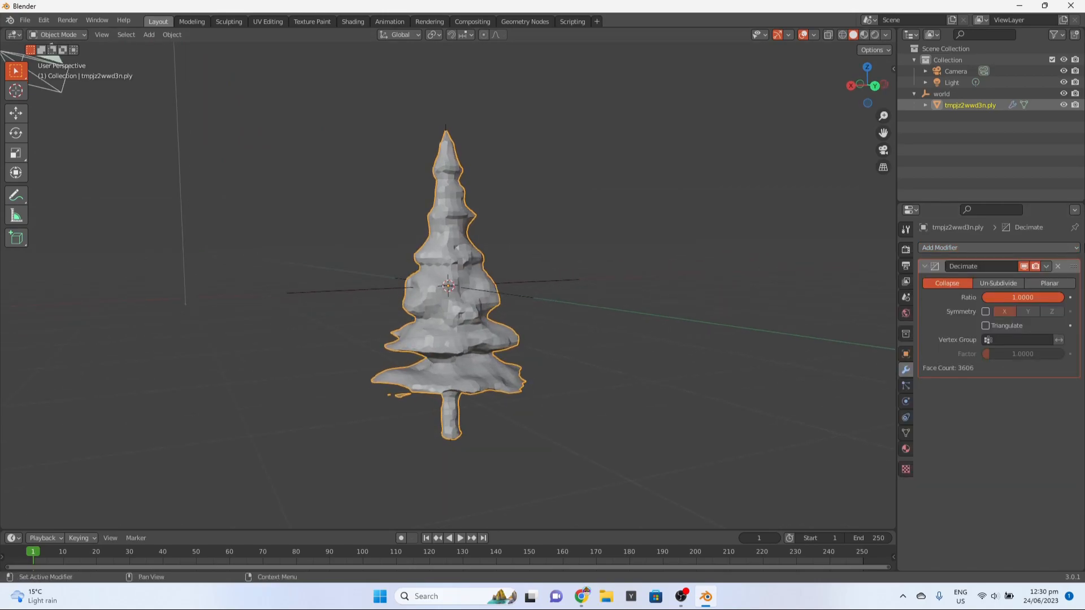
# Step: Try the Un-Subdivide and Collapse modes of the Decimate modifier
pyautogui.click(1003, 283)
pyautogui.moveTo(1012, 293); pyautogui.dragTo(1062, 294)
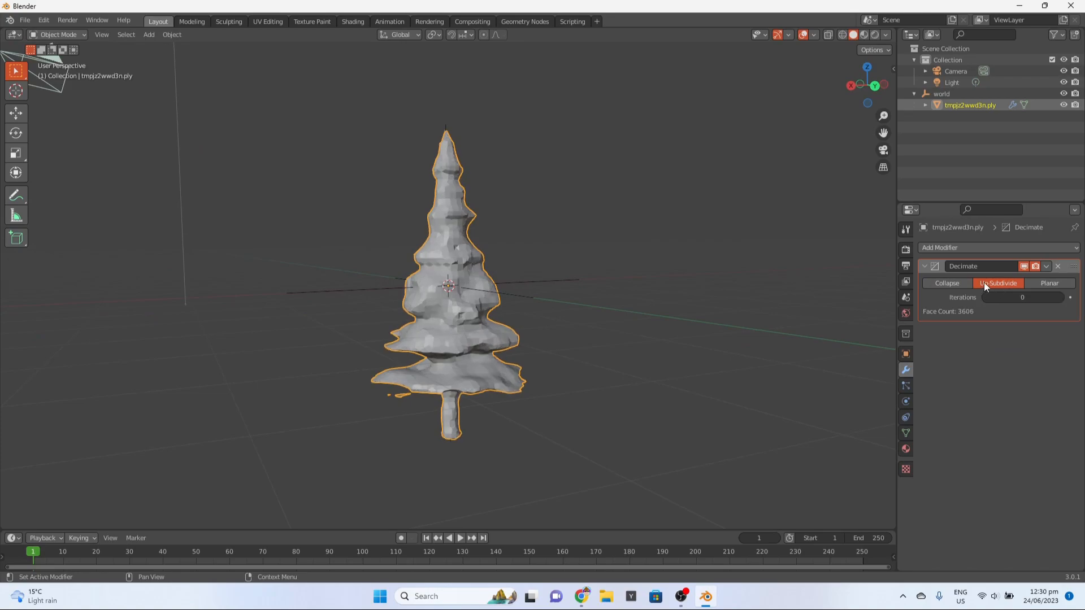
pyautogui.click(948, 283)
pyautogui.click(1014, 295)
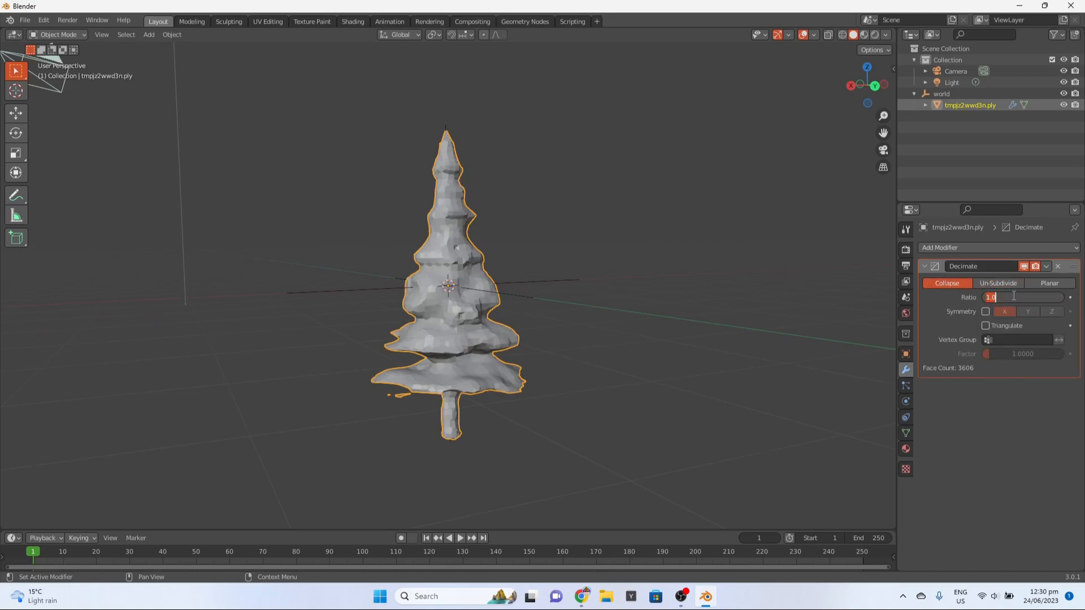
# Step: Switch the Decimate modifier to Planar with an 11° angle limit and apply it to the tree
pyautogui.click(1046, 284)
pyautogui.click(1046, 284)
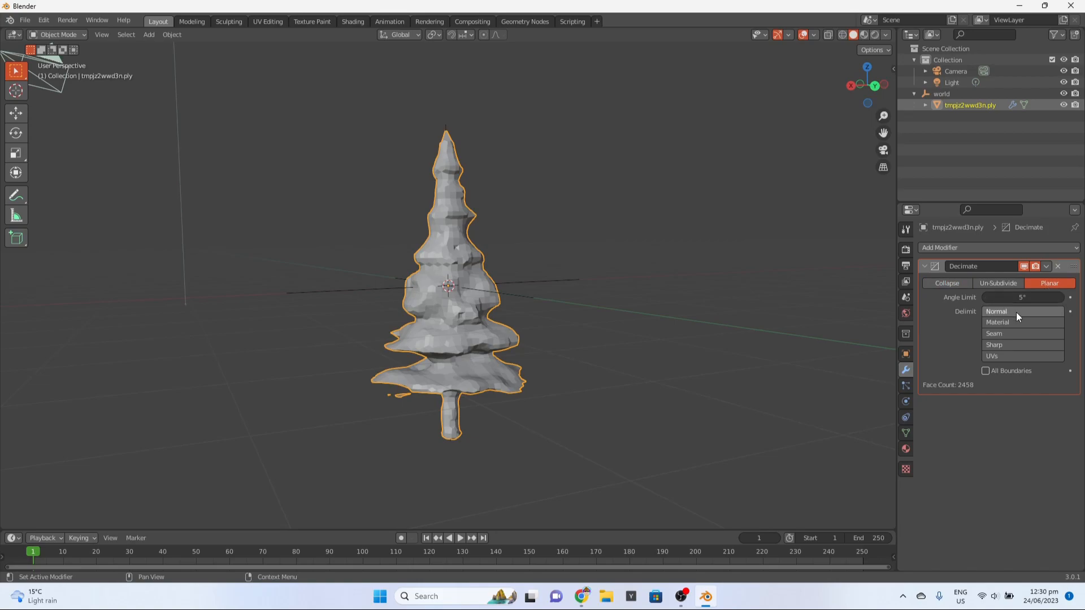
pyautogui.moveTo(1022, 297)
pyautogui.mouseDown()
pyautogui.moveTo(1081, 297)
pyautogui.moveTo(1024, 297)
pyautogui.mouseUp()
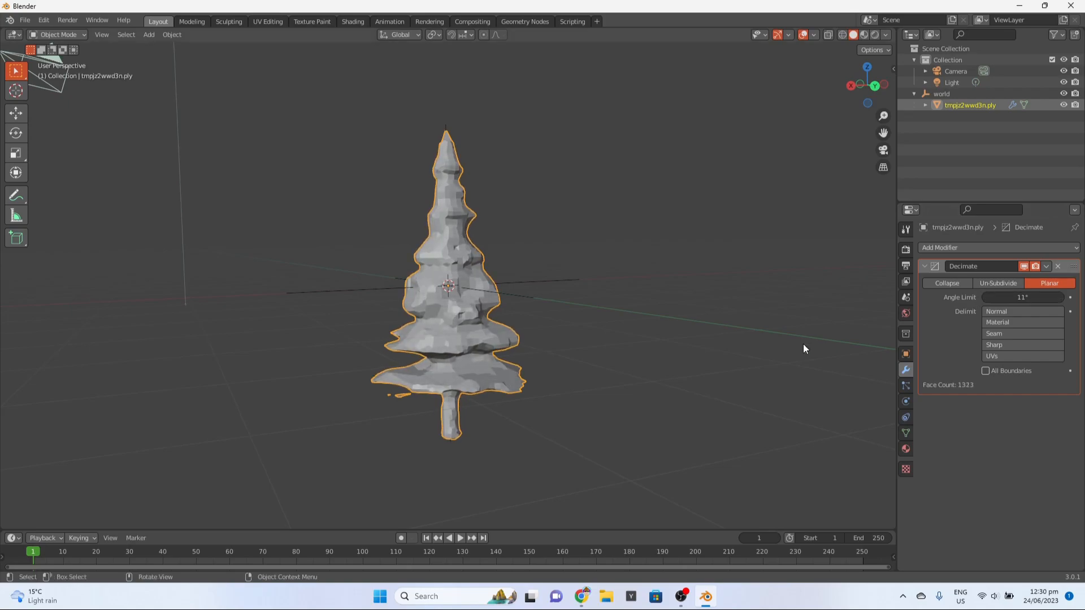
pyautogui.moveTo(503, 334); pyautogui.dragTo(303, 340, button='middle')
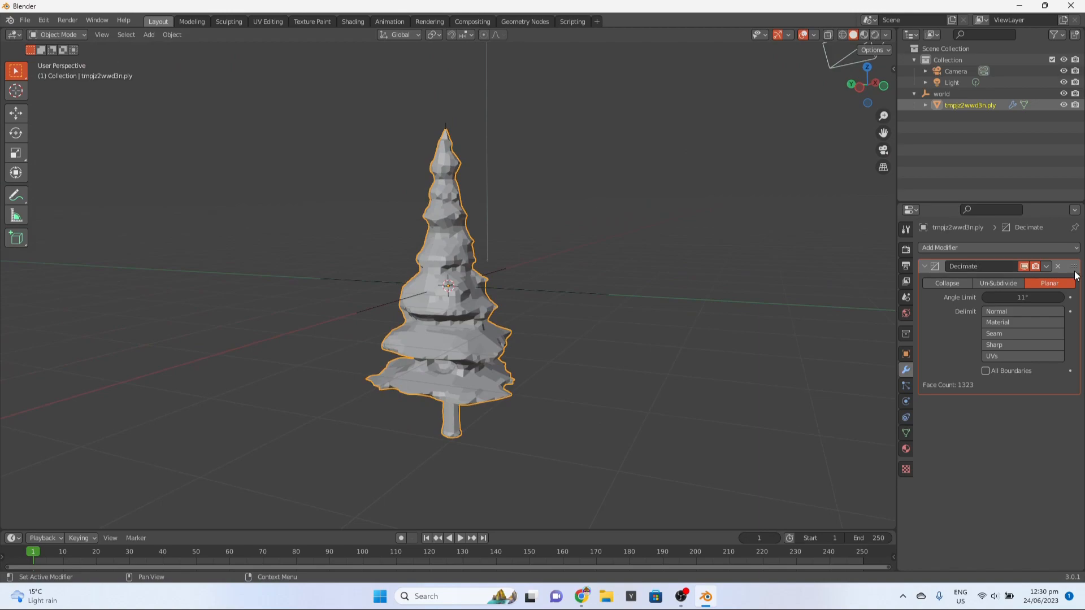
pyautogui.click(1044, 266)
pyautogui.click(1034, 278)
# Step: Remesh the decimated tree with a new voxel Remesh modifier at 0.0375 m and apply it
pyautogui.click(948, 248)
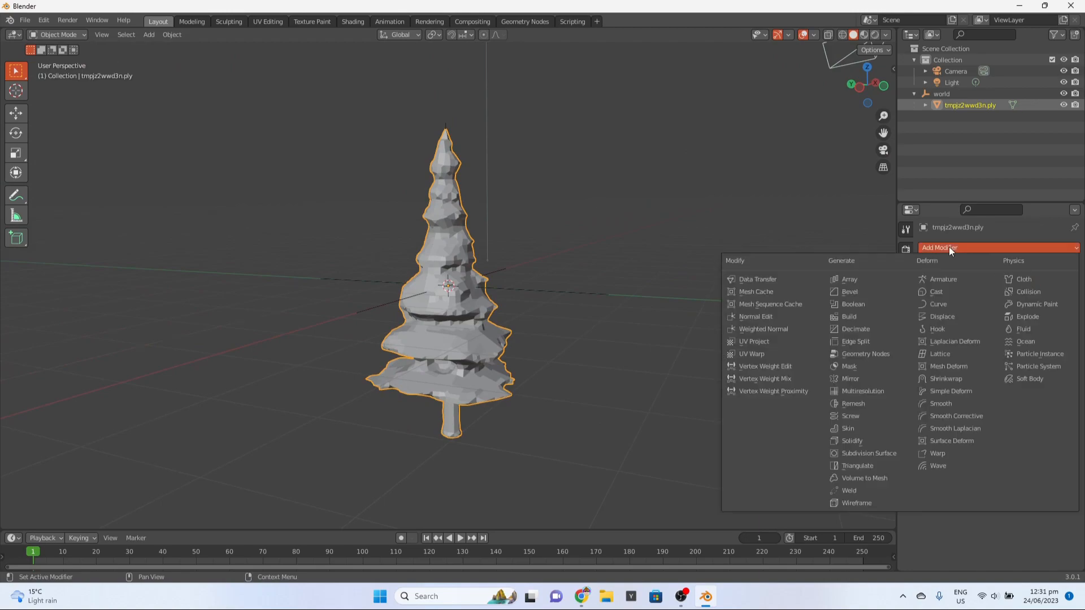
pyautogui.click(839, 404)
pyautogui.moveTo(797, 392); pyautogui.dragTo(757, 361, button='middle')
pyautogui.moveTo(1022, 297)
pyautogui.mouseDown()
pyautogui.moveTo(980, 297)
pyautogui.moveTo(1040, 297)
pyautogui.mouseUp()
pyautogui.moveTo(735, 319); pyautogui.dragTo(605, 316, button='middle')
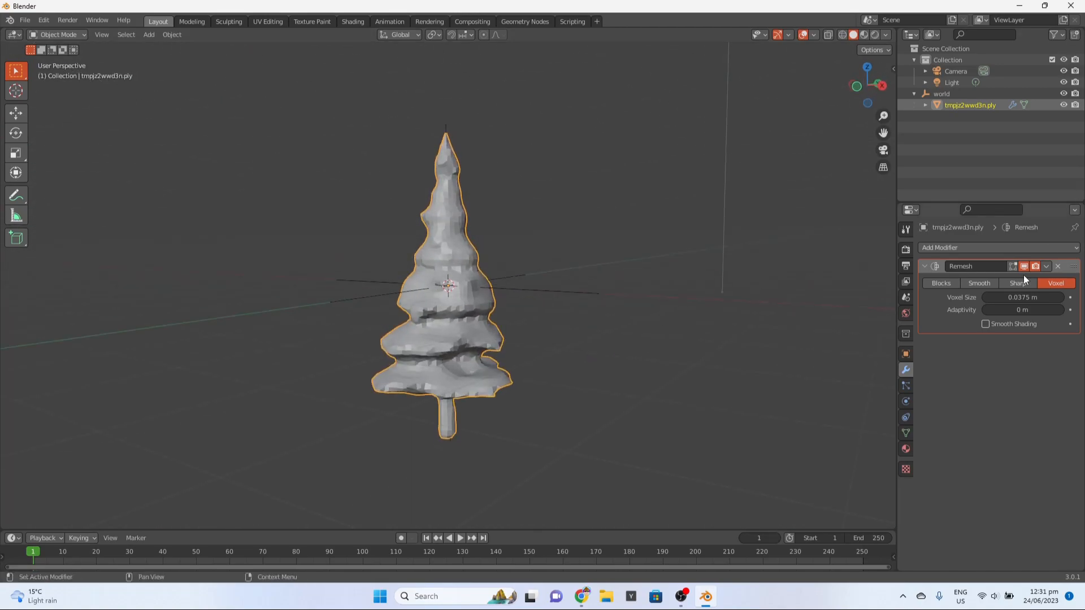
pyautogui.click(1046, 266)
pyautogui.click(1005, 280)
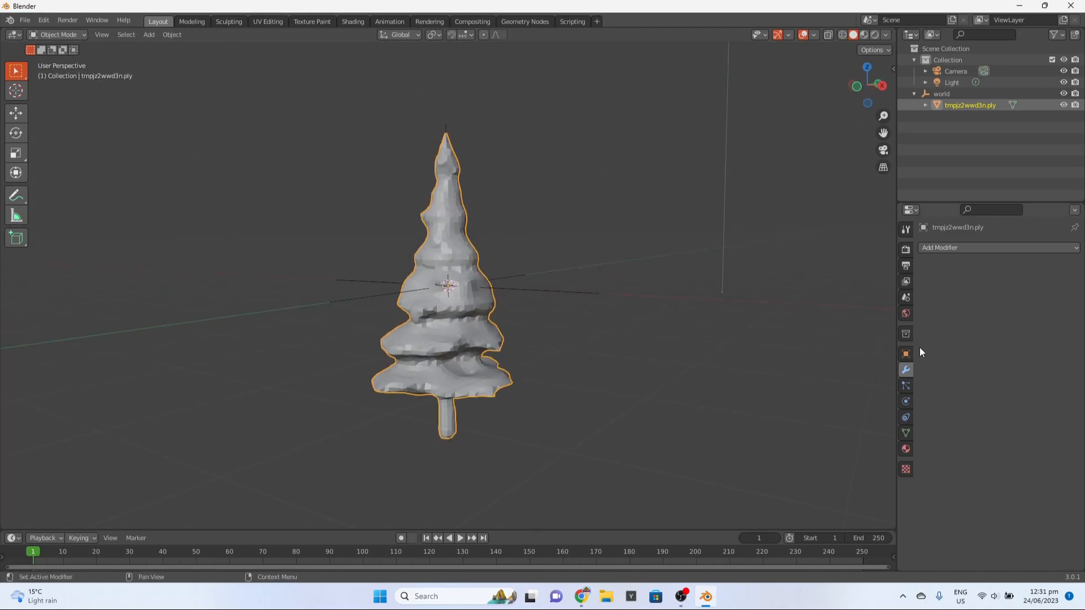
# Step: Add a Decimate modifier in Collapse mode to the remeshed tree and set its ratio to 0.2245
pyautogui.moveTo(677, 291); pyautogui.dragTo(496, 283, button='middle')
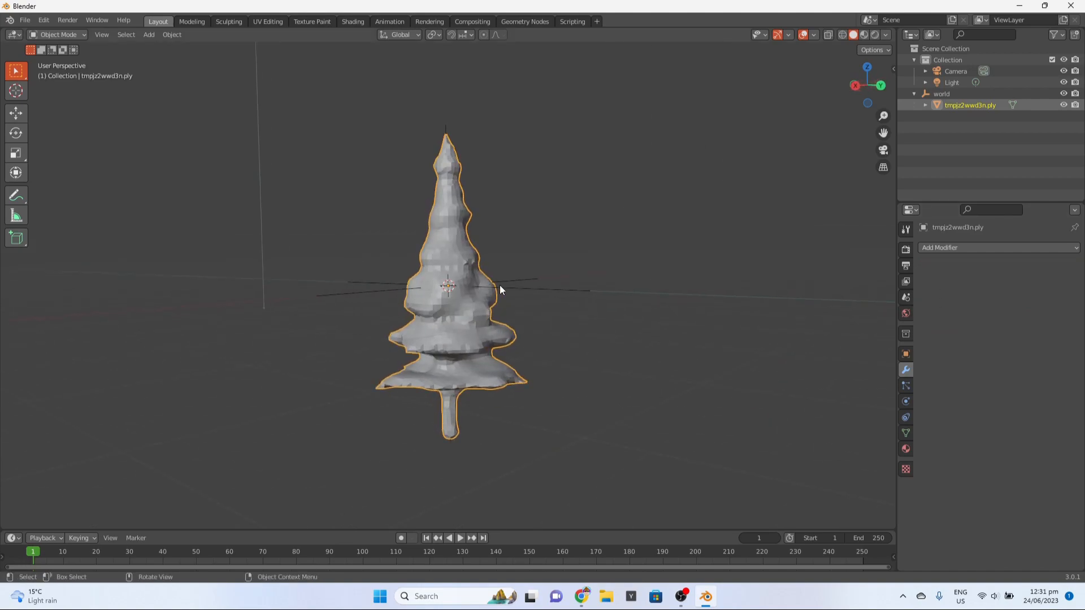
pyautogui.click(930, 248)
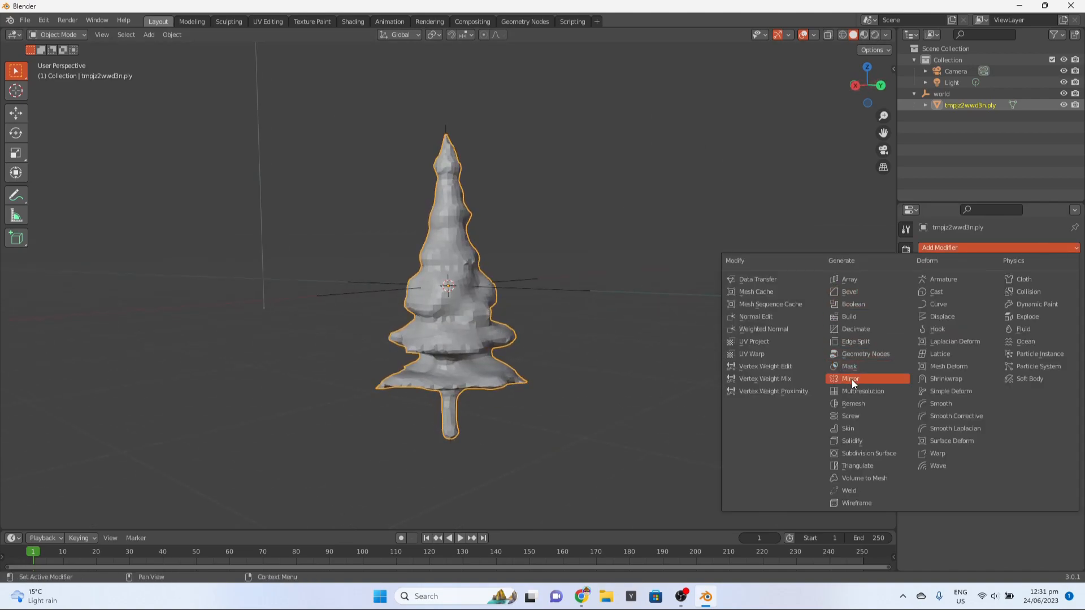
pyautogui.click(866, 328)
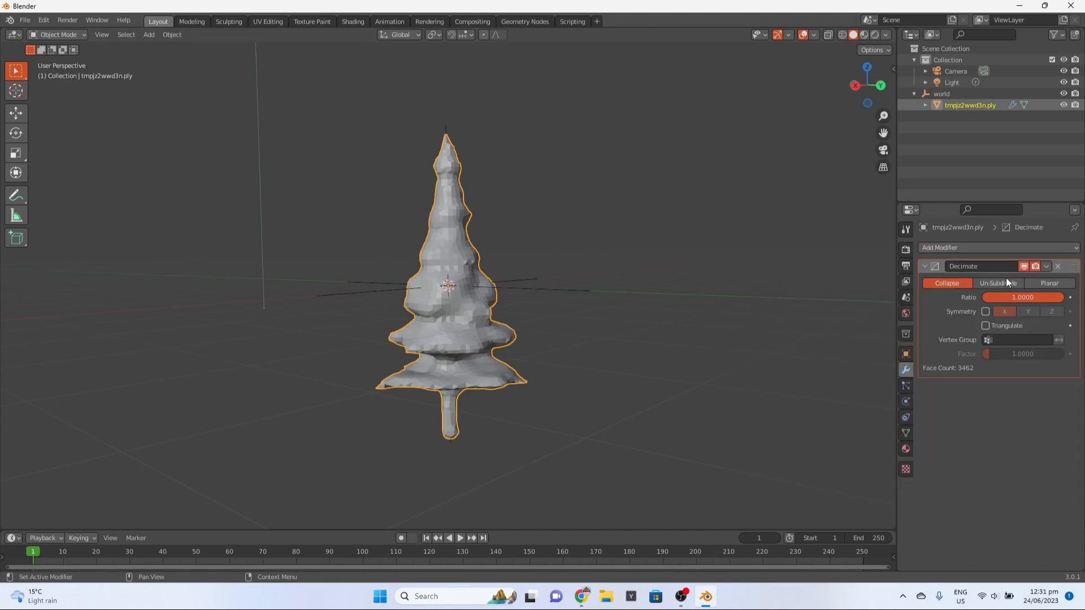
pyautogui.moveTo(1031, 298); pyautogui.dragTo(1000, 298)
pyautogui.moveTo(879, 310); pyautogui.dragTo(409, 345, button='middle')
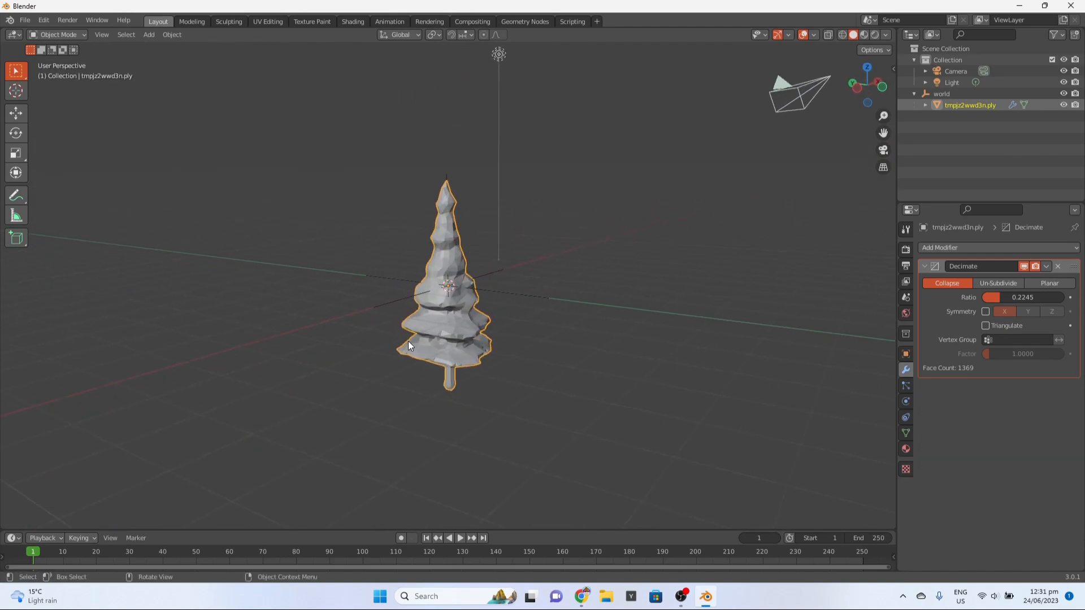
pyautogui.moveTo(594, 335); pyautogui.dragTo(457, 342, button='middle')
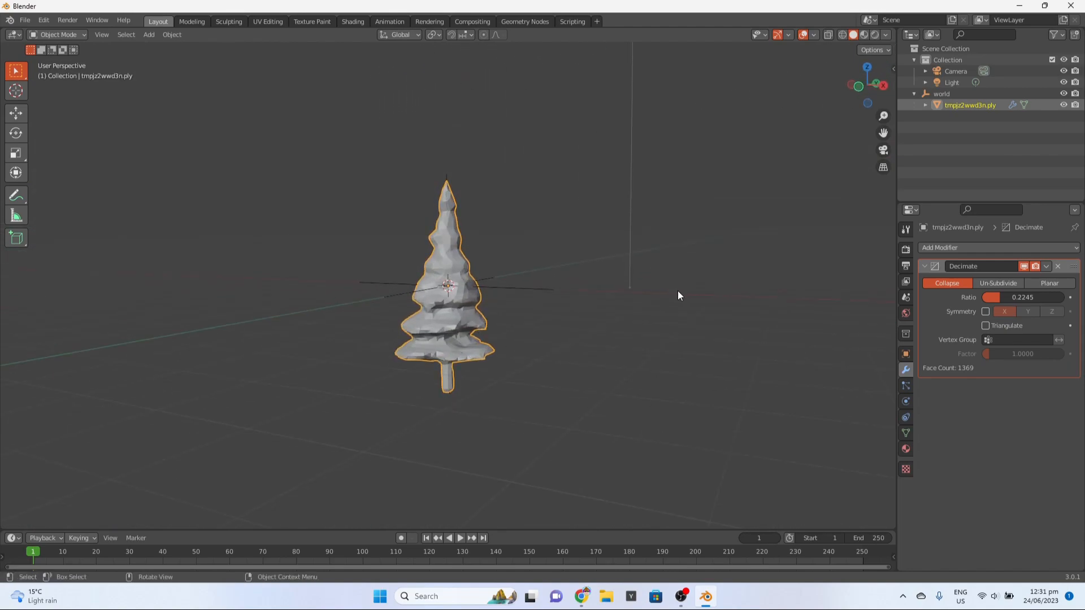
pyautogui.moveTo(665, 352); pyautogui.dragTo(470, 282, button='middle')
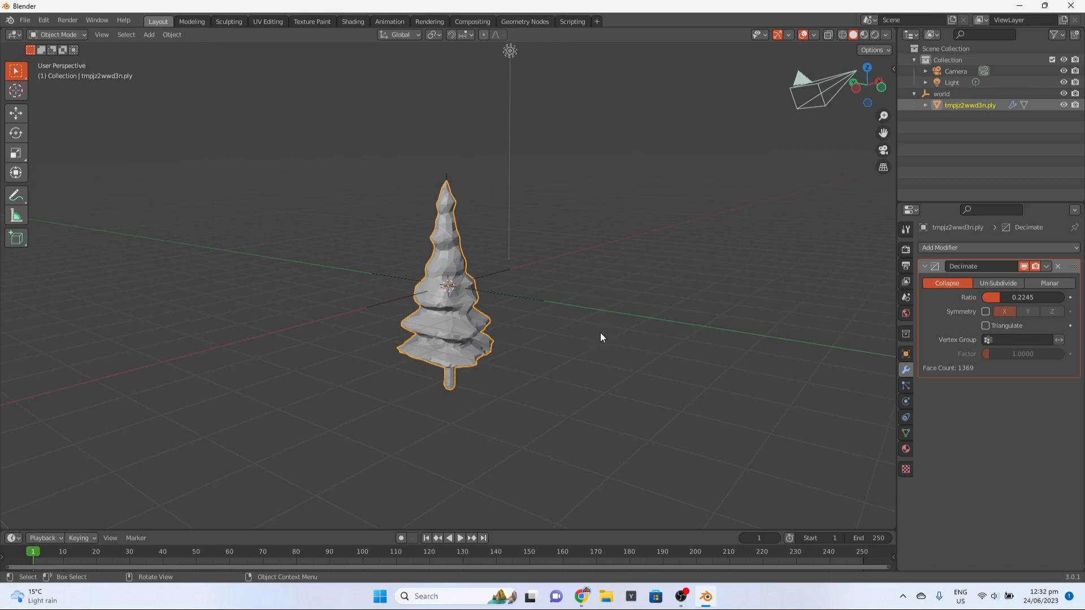
# Step: Apply the Collapse Decimate modifier to the tree
pyautogui.click(1044, 267)
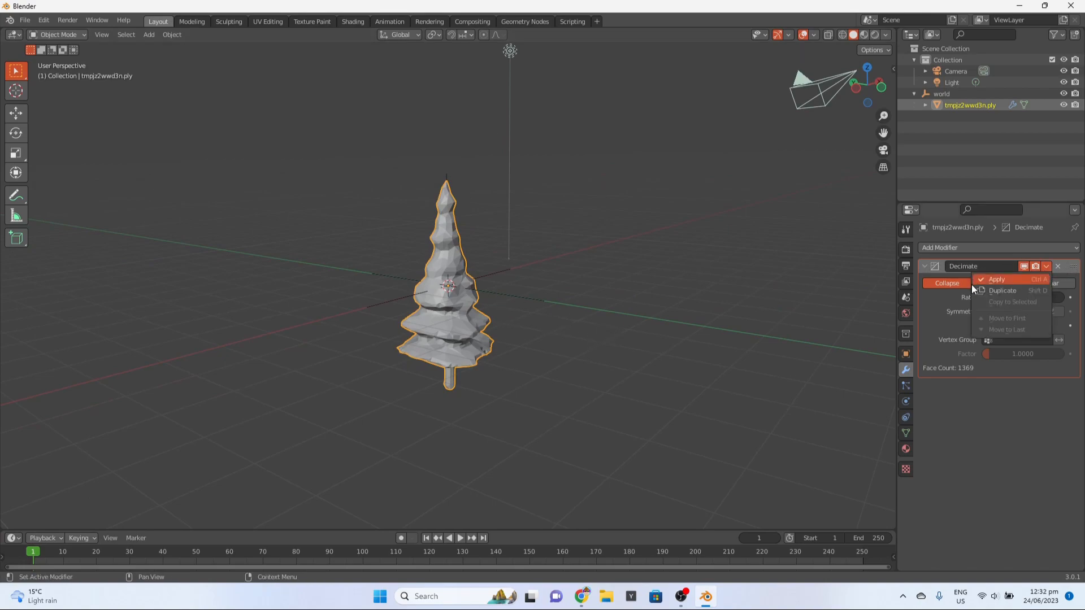
pyautogui.click(1021, 280)
pyautogui.click(642, 330)
pyautogui.moveTo(642, 329); pyautogui.dragTo(564, 305, button='middle')
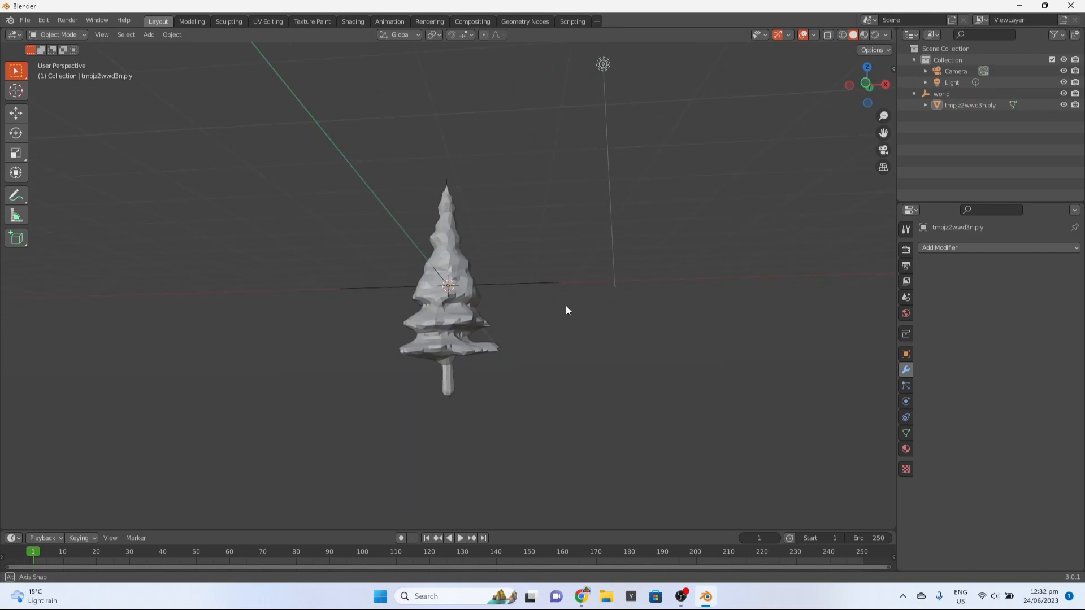
pyautogui.scroll(3, 563, 354)
pyautogui.scroll(2, 564, 354)
# Step: Add another Decimate modifier to the tree in Planar mode with a 24° angle limit
pyautogui.click(505, 340)
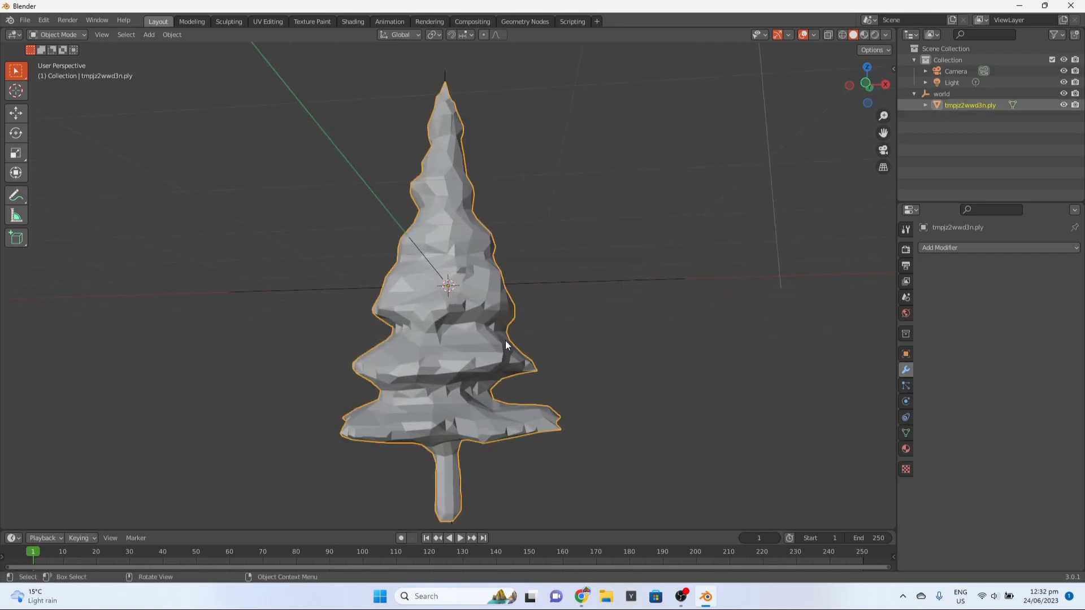
pyautogui.click(994, 249)
pyautogui.click(868, 329)
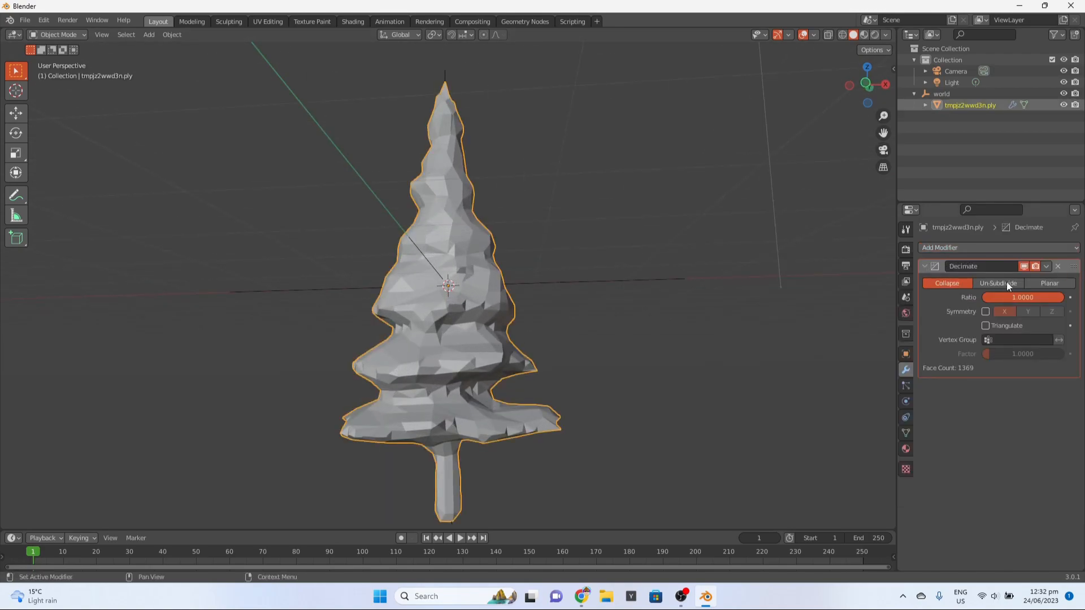
pyautogui.click(1049, 283)
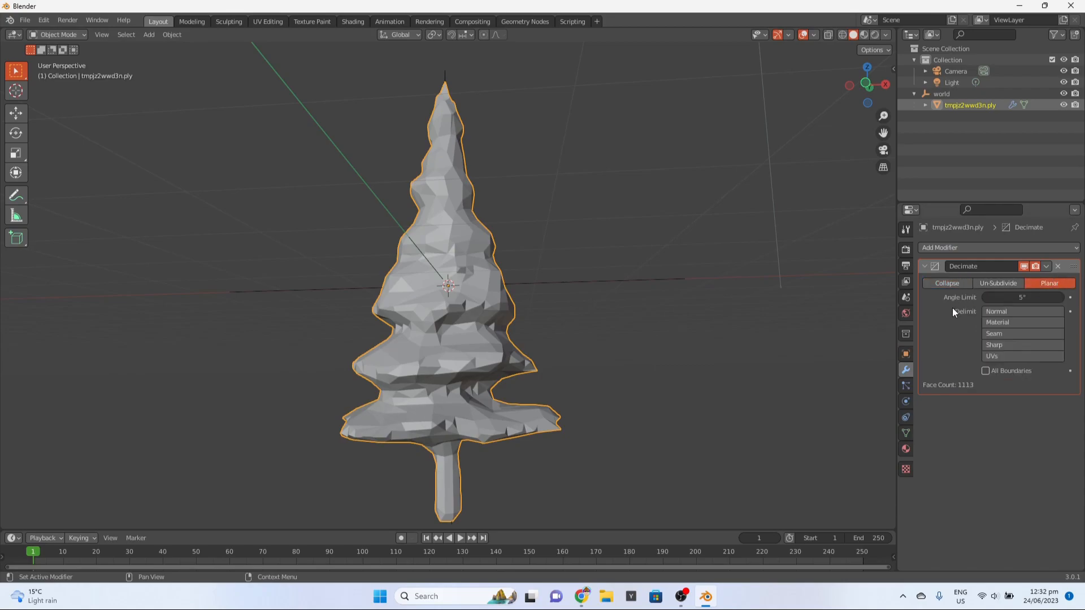
pyautogui.moveTo(1022, 297); pyautogui.dragTo(1048, 297)
pyautogui.moveTo(706, 316); pyautogui.dragTo(135, 333, button='middle')
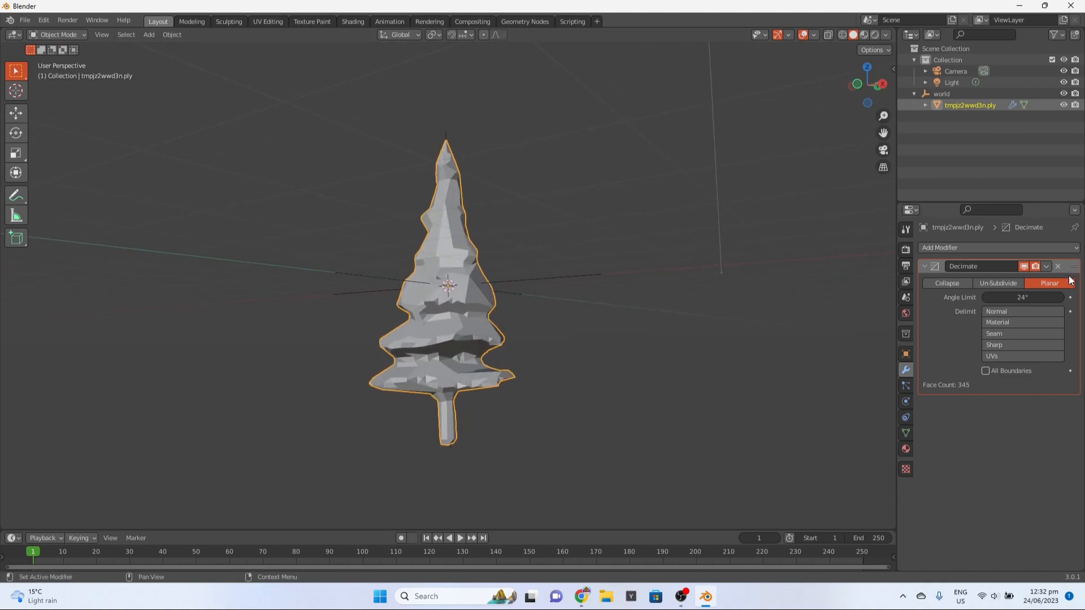
# Step: Apply the Planar Decimate modifier to the tree
pyautogui.click(1046, 266)
pyautogui.click(988, 279)
pyautogui.scroll(-5, 564, 449)
pyautogui.scroll(5, 564, 451)
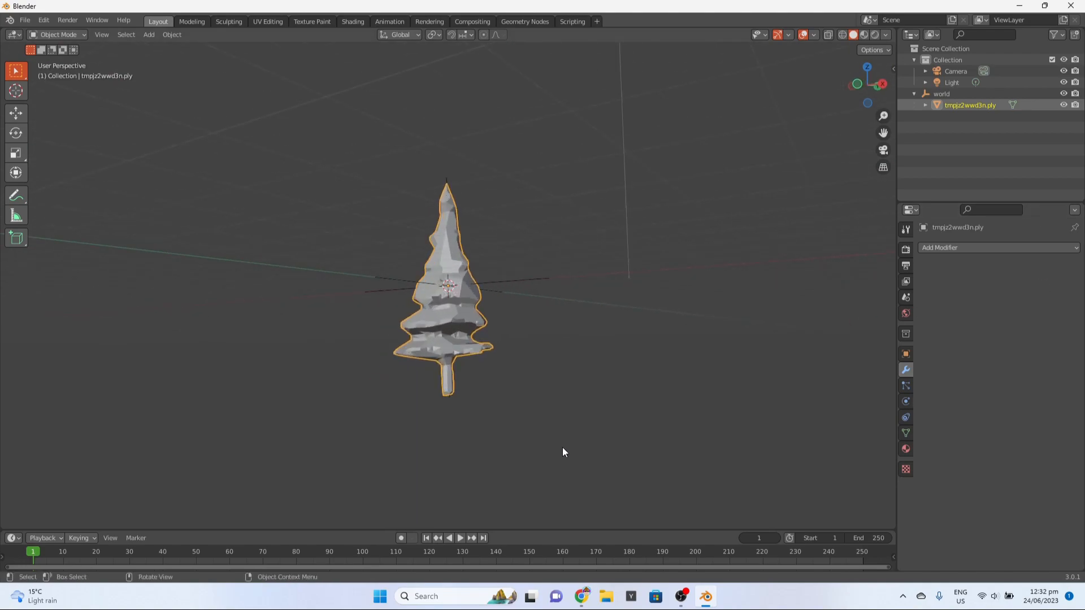
# Step: Open the tree mesh in Edit Mode and display it in wireframe shading
pyautogui.moveTo(886, 134); pyautogui.dragTo(900, 61)
pyautogui.scroll(2, 734, 309)
pyautogui.click(743, 401)
pyautogui.click(412, 240)
pyautogui.click(55, 35)
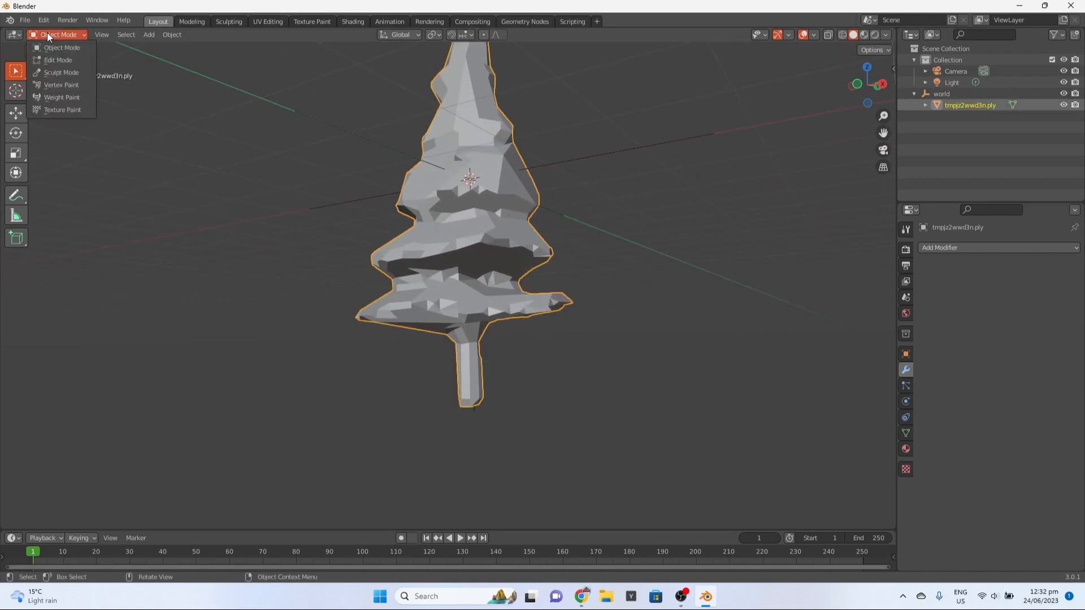
pyautogui.click(70, 60)
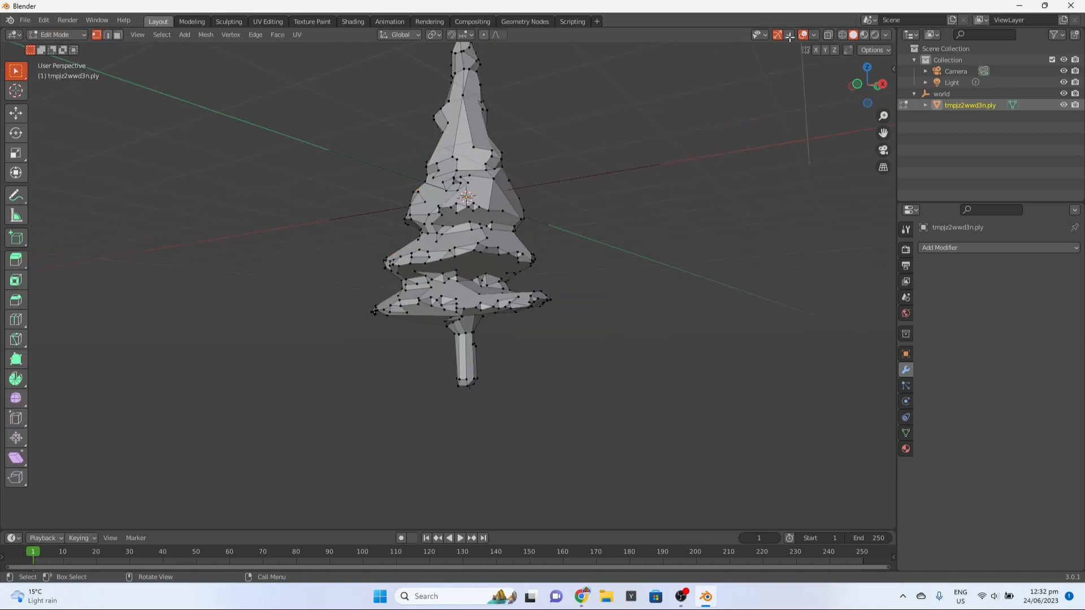
pyautogui.click(842, 35)
pyautogui.moveTo(768, 149); pyautogui.dragTo(802, 178, button='middle')
pyautogui.scroll(-4, 802, 179)
pyautogui.moveTo(658, 219); pyautogui.dragTo(649, 194, button='middle')
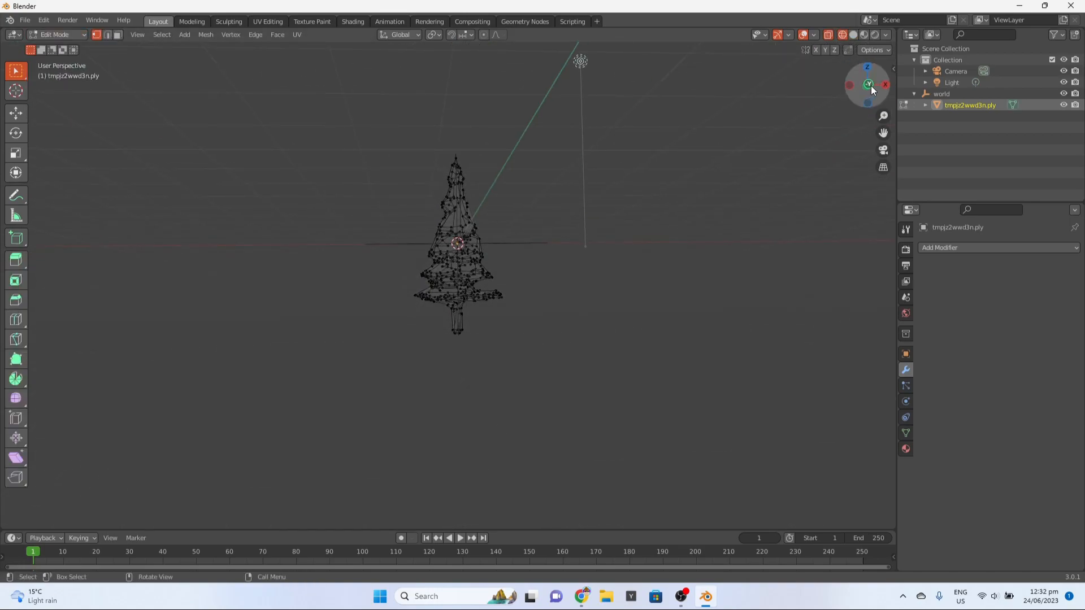
# Step: Select the trunk's vertices from the front view and separate the selection into its own object
pyautogui.click(870, 86)
pyautogui.scroll(5, 557, 334)
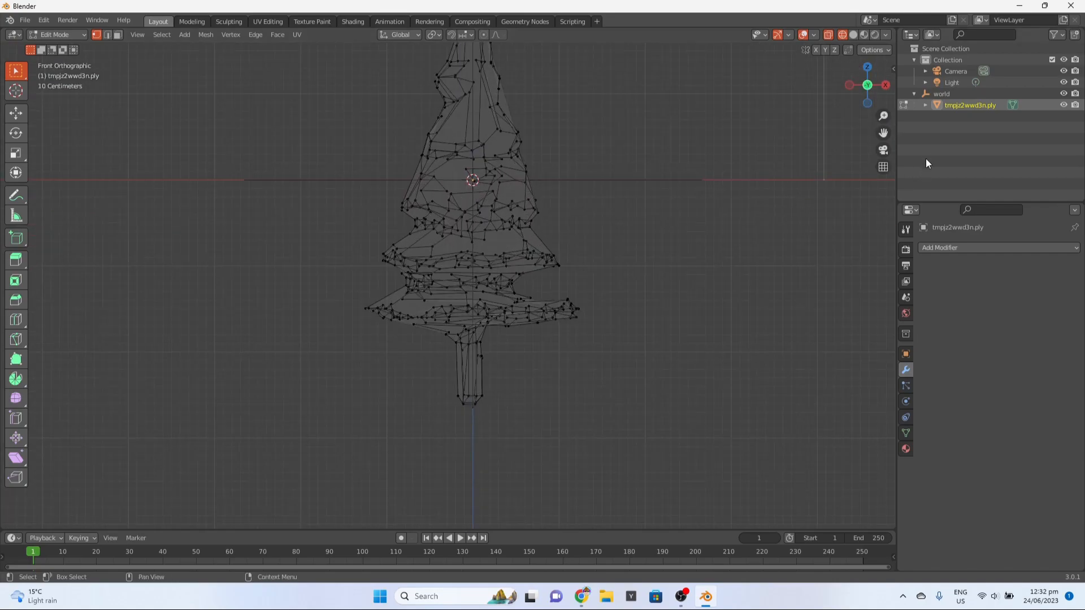
pyautogui.moveTo(883, 134); pyautogui.dragTo(856, 45)
pyautogui.scroll(5, 537, 409)
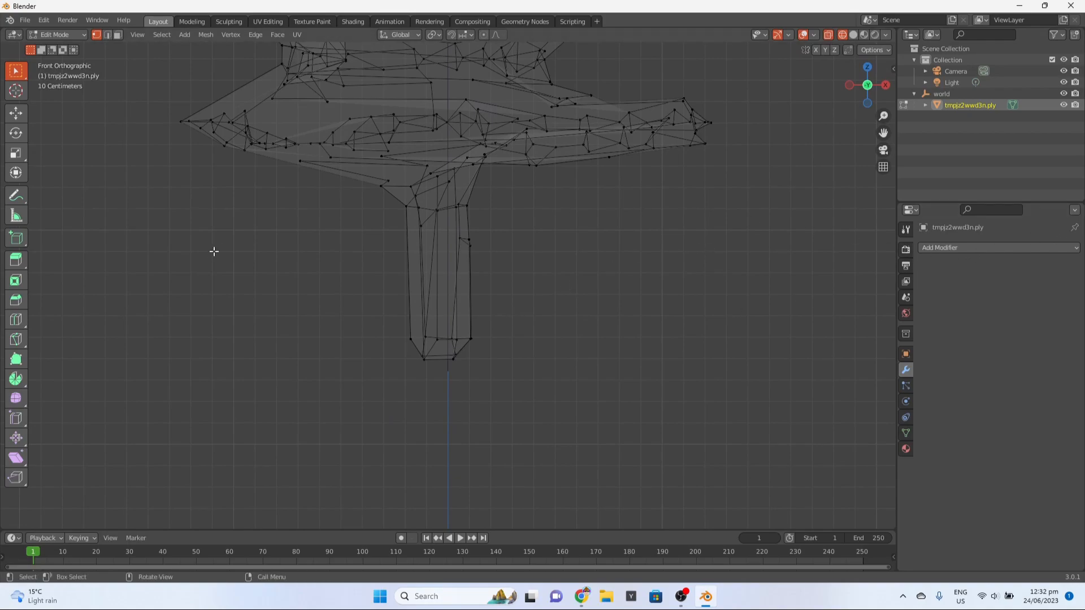
pyautogui.moveTo(395, 204); pyautogui.dragTo(519, 413)
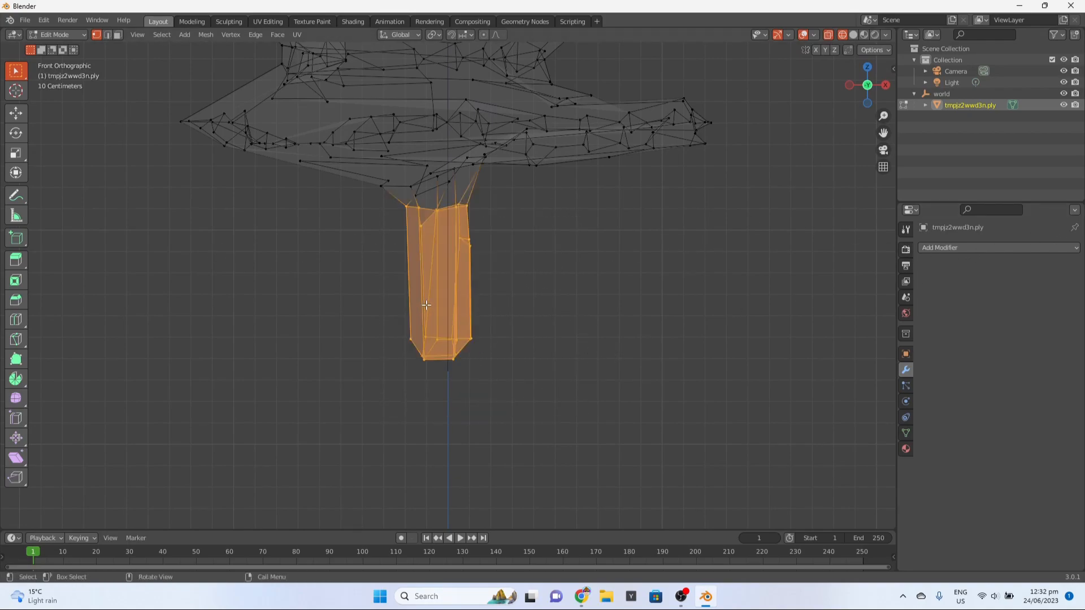
pyautogui.rightClick(405, 278)
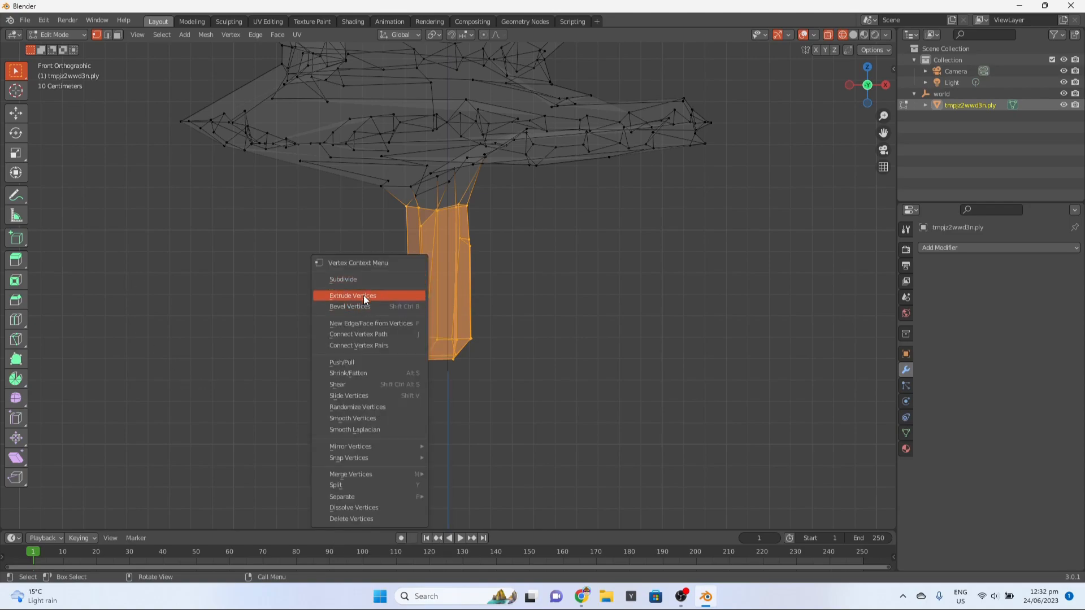
pyautogui.moveTo(383, 498)
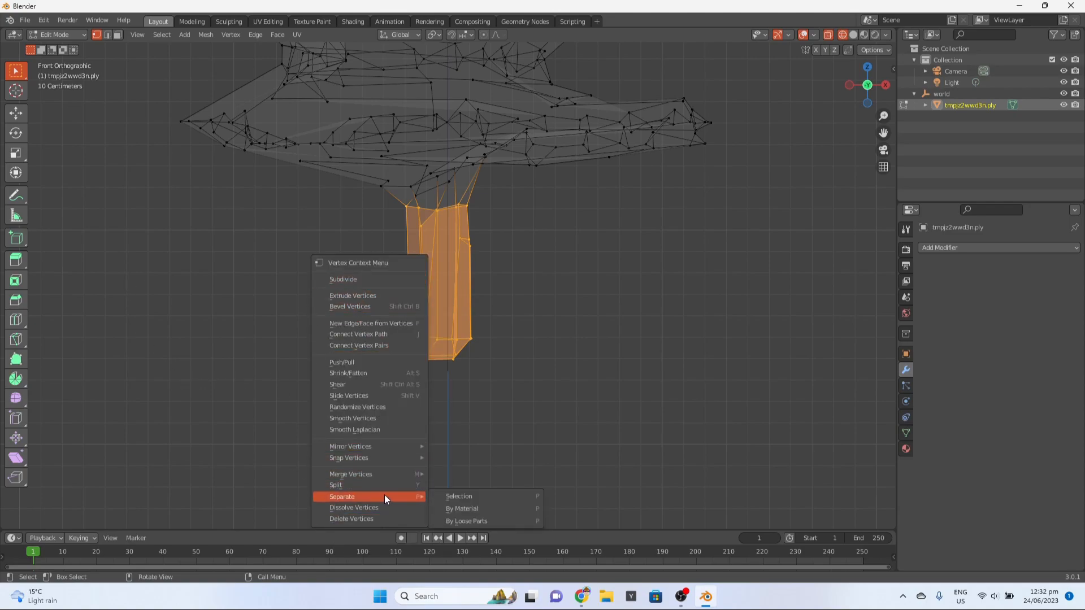
pyautogui.click(528, 495)
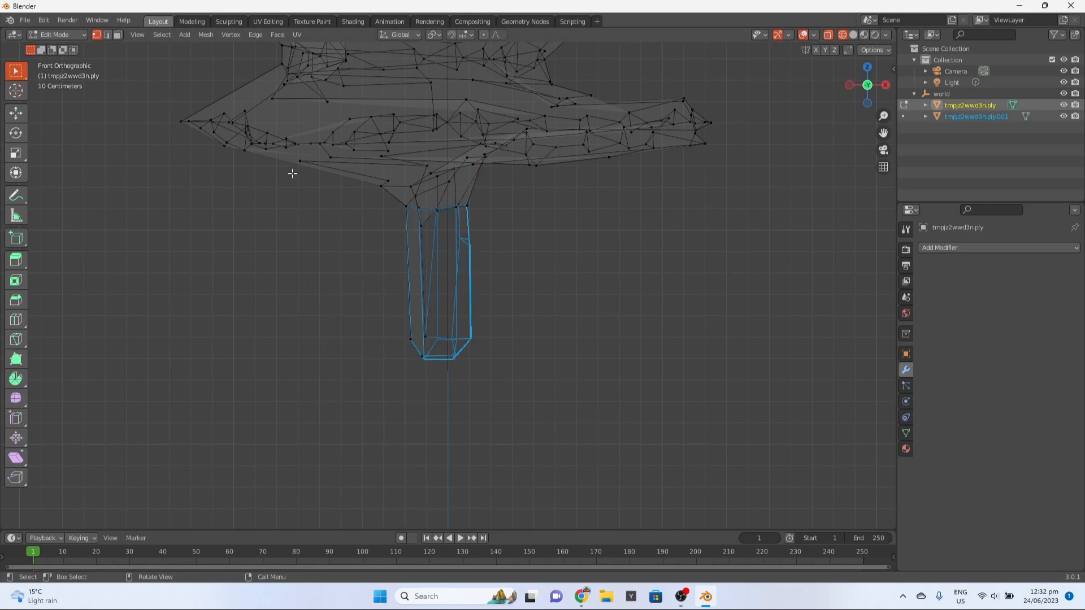
# Step: Return to Object Mode with solid shading and select the separated trunk object
pyautogui.click(60, 34)
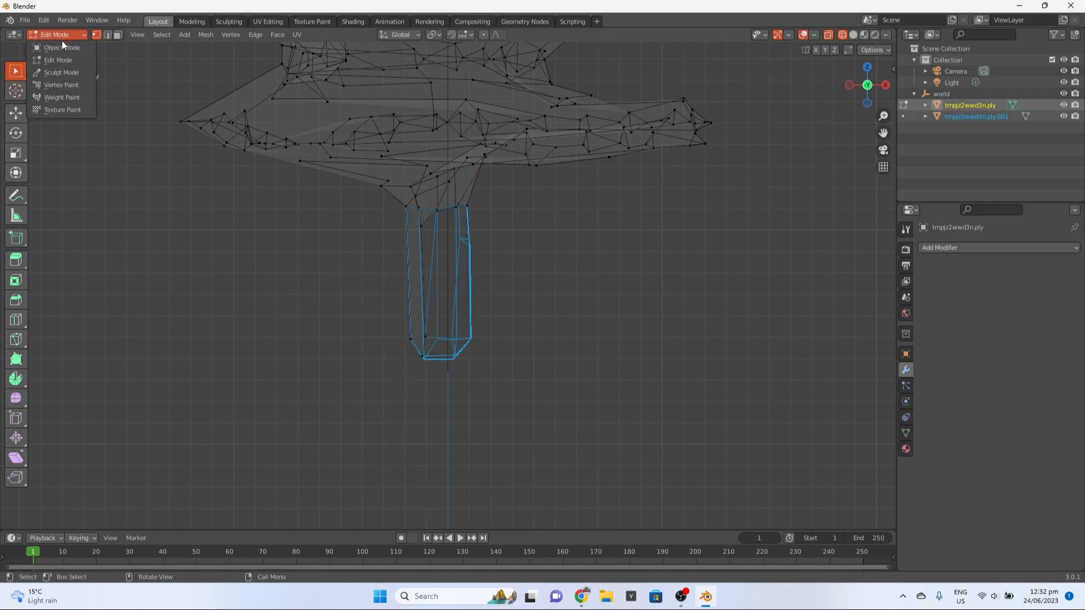
pyautogui.click(57, 48)
pyautogui.click(207, 201)
pyautogui.scroll(-4, 218, 207)
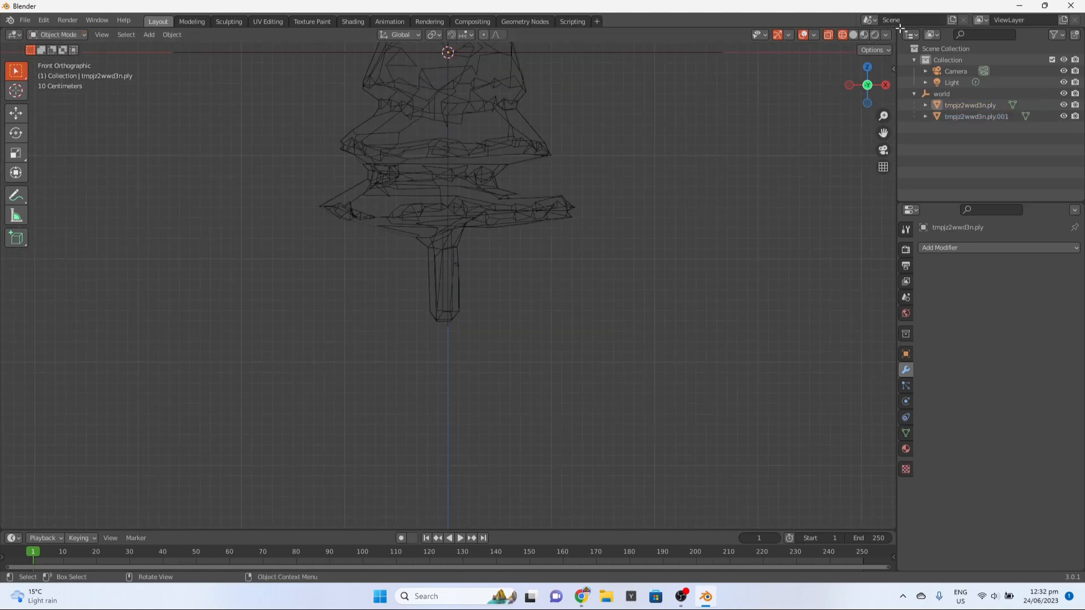
pyautogui.click(854, 35)
pyautogui.moveTo(665, 180)
pyautogui.mouseDown(button='middle')
pyautogui.moveTo(592, 165)
pyautogui.moveTo(372, 281)
pyautogui.mouseUp(button='middle')
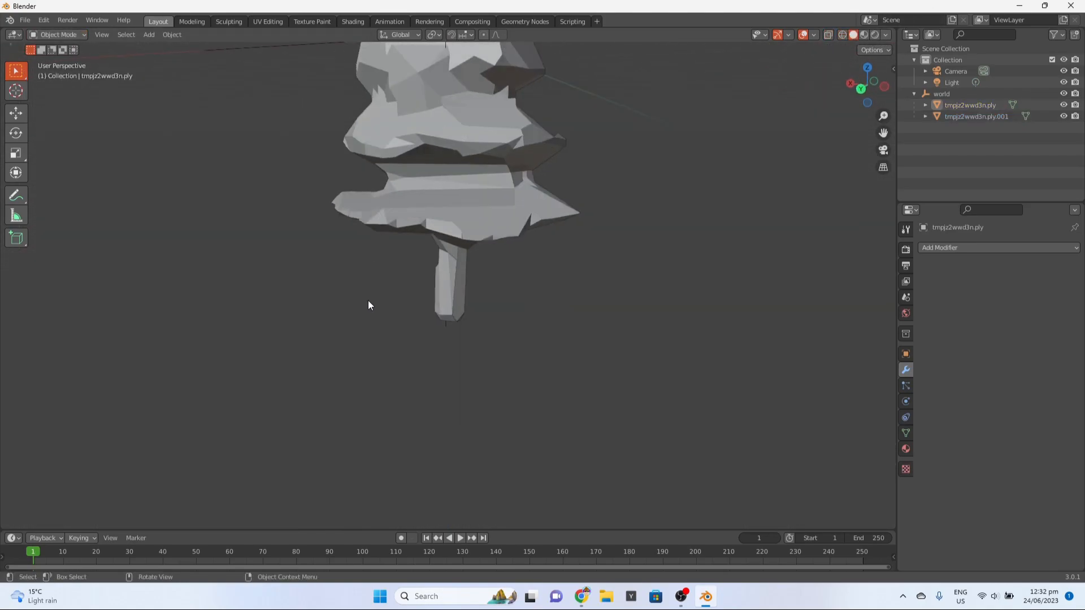
pyautogui.doubleClick(446, 299)
pyautogui.click(452, 300)
pyautogui.scroll(3, 463, 305)
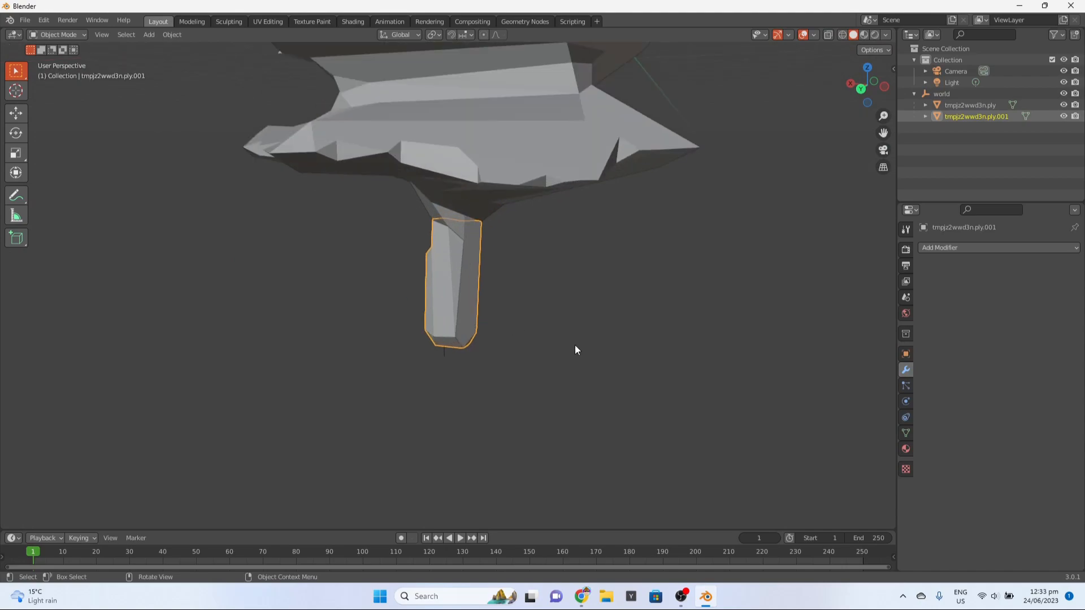
# Step: Try to move the separated trunk away from the tree
pyautogui.press('g')
pyautogui.click(545, 336)
pyautogui.moveTo(547, 335); pyautogui.dragTo(293, 304, button='middle')
# Step: Undo the trunk's move and its separation from the tree mesh
pyautogui.hotkey('ctrl', 'z')
pyautogui.hotkey('ctrl', 'z')
pyautogui.hotkey('ctrl', 'z')
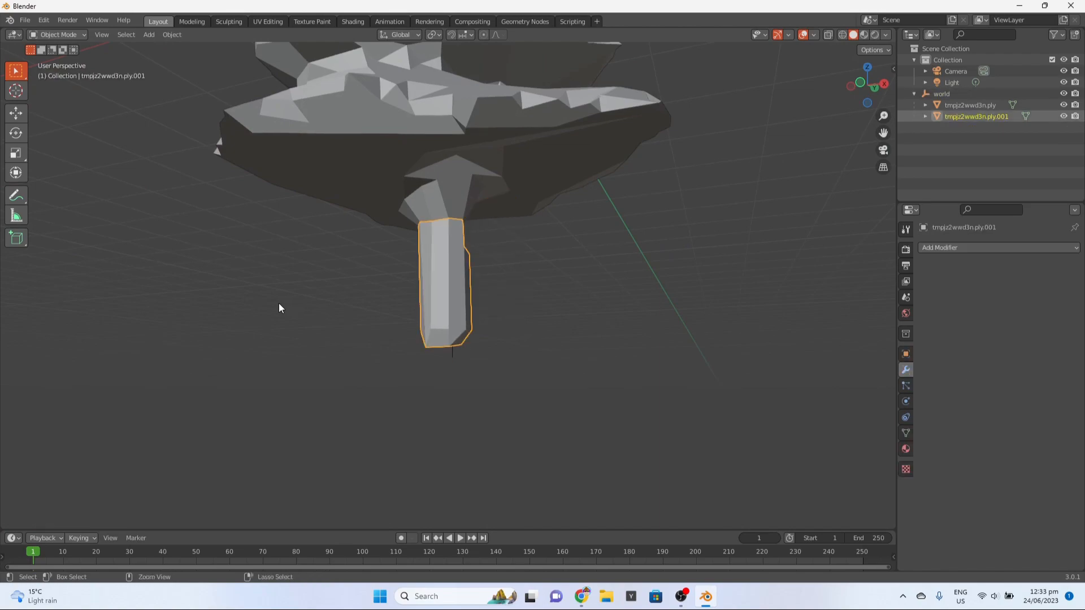
pyautogui.press('a')
pyautogui.press('Tab')
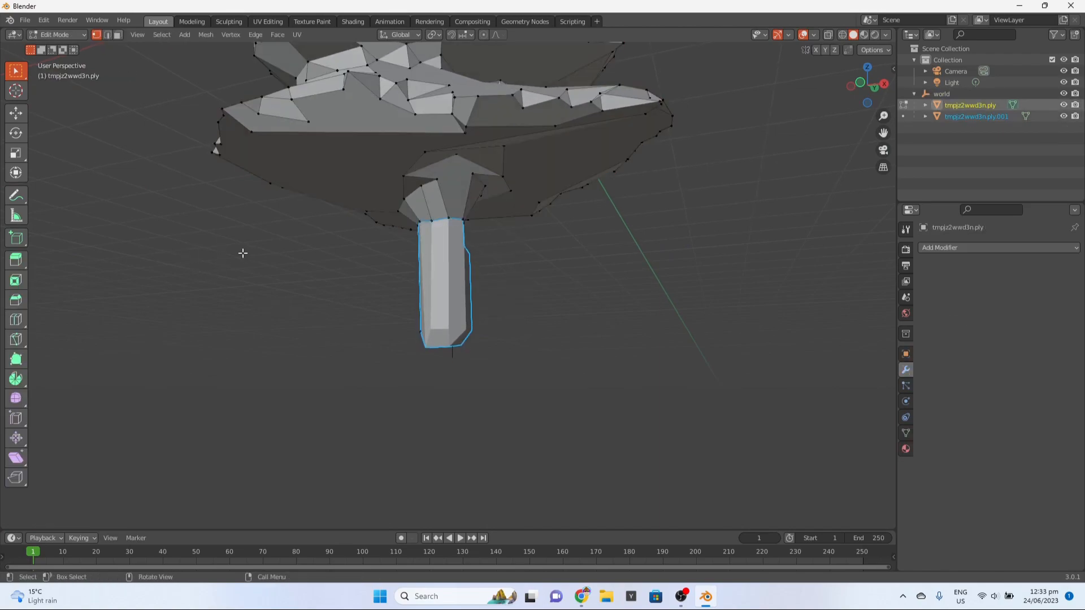
pyautogui.moveTo(239, 254); pyautogui.dragTo(444, 309, button='middle')
pyautogui.hotkey('ctrl', 'z')
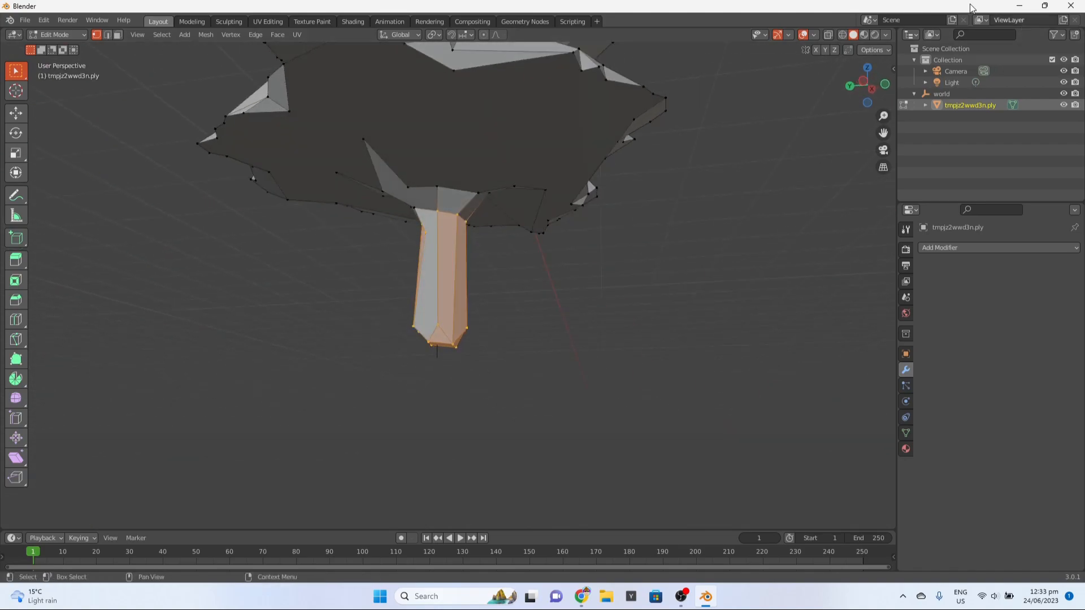
# Step: Switch the tree back to wireframe shading and box-select the trunk's vertices
pyautogui.click(843, 36)
pyautogui.moveTo(617, 221)
pyautogui.mouseDown(button='middle')
pyautogui.moveTo(865, 242)
pyautogui.moveTo(831, 215)
pyautogui.moveTo(621, 234)
pyautogui.mouseUp(button='middle')
pyautogui.moveTo(291, 257); pyautogui.dragTo(380, 293, button='middle')
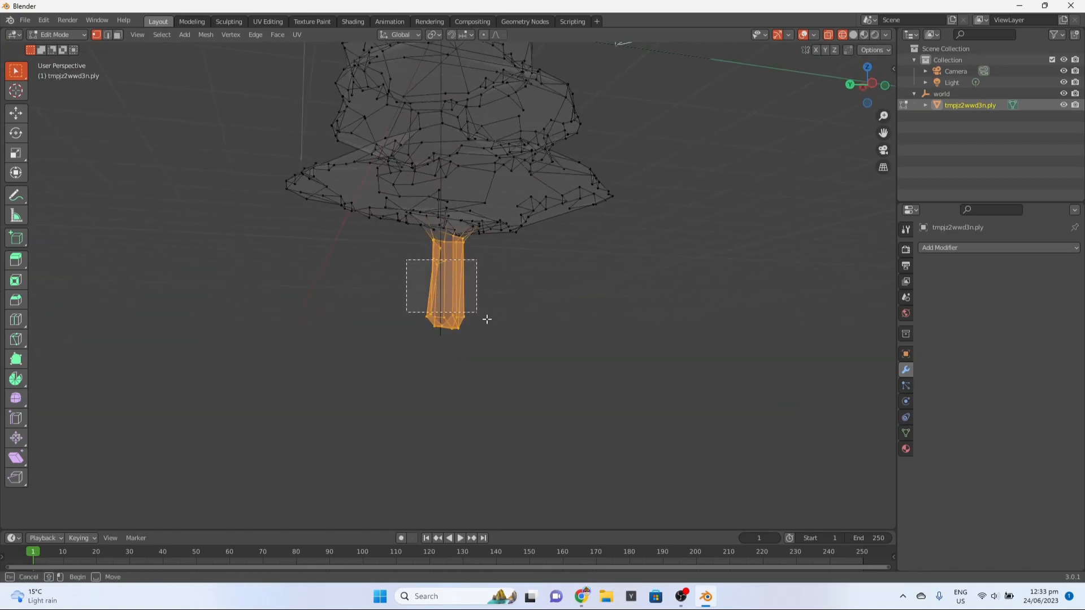
pyautogui.moveTo(400, 233); pyautogui.dragTo(520, 370)
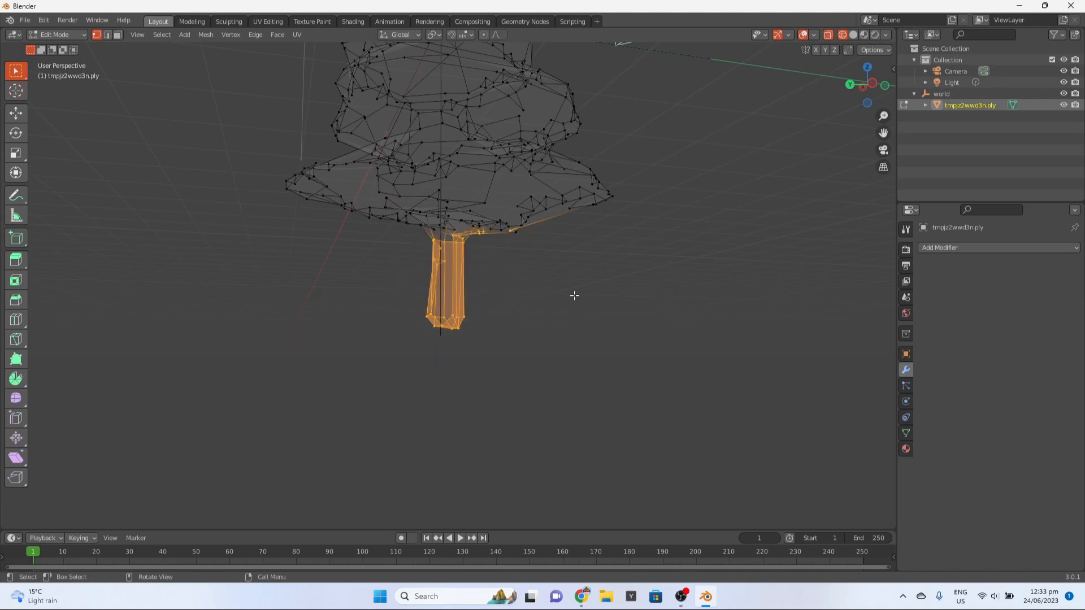
# Step: Reselect only the trunk's vertices from the back view and separate them into their own object
pyautogui.click(850, 84)
pyautogui.click(422, 259)
pyautogui.moveTo(422, 231); pyautogui.dragTo(514, 372)
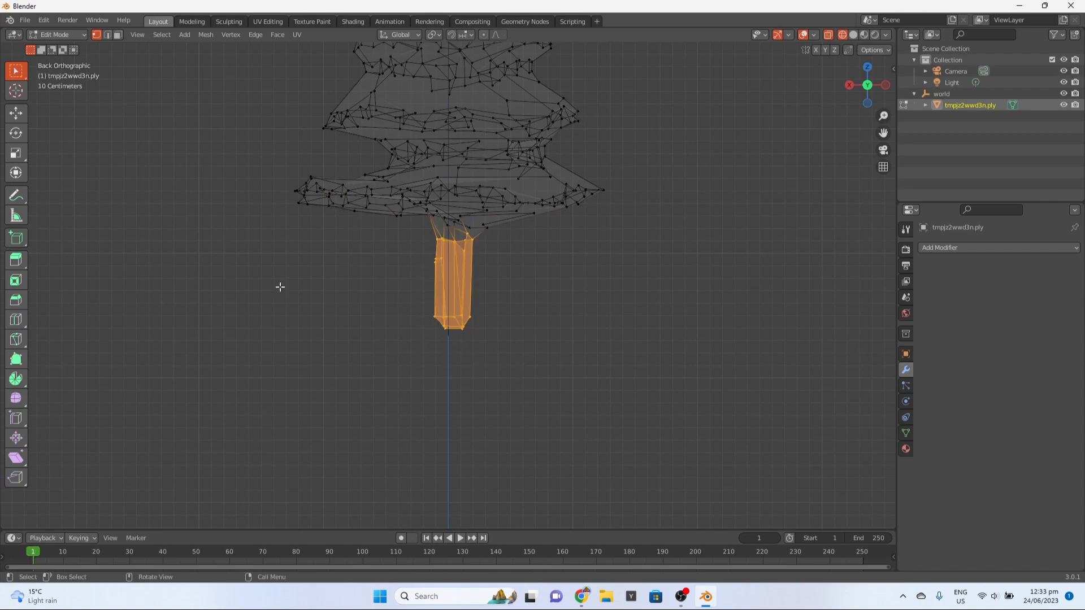
pyautogui.press('s')
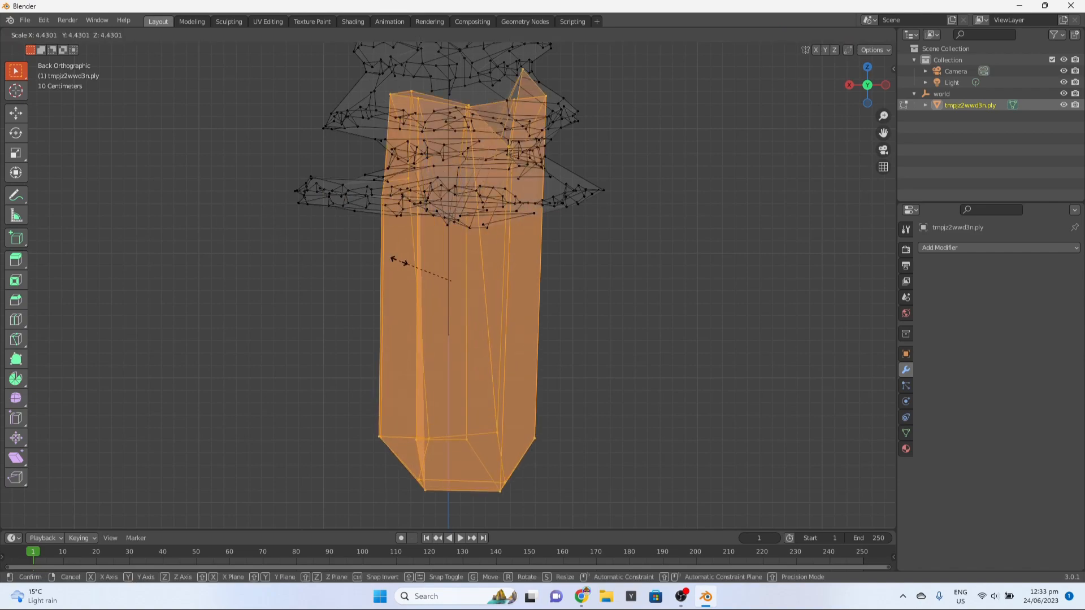
pyautogui.press('Escape')
pyautogui.rightClick(461, 278)
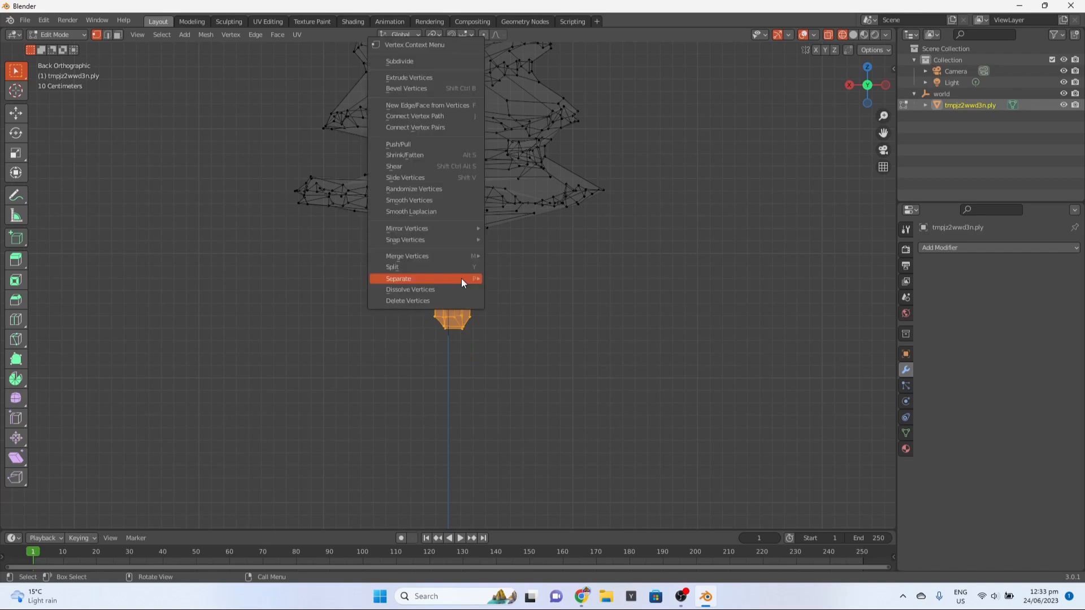
pyautogui.moveTo(469, 277)
pyautogui.click(541, 281)
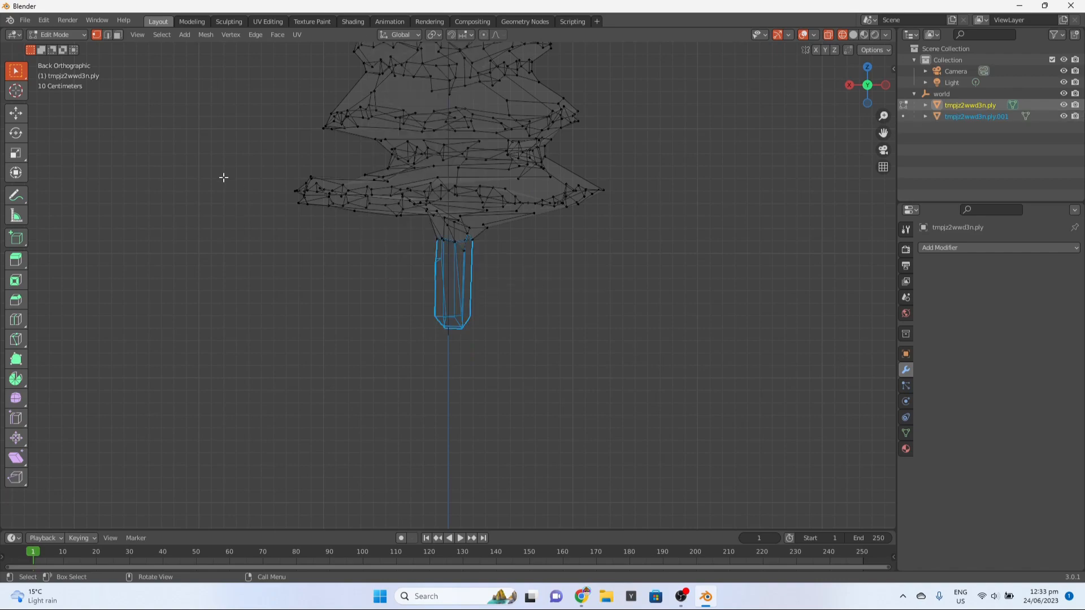
# Step: Return the tree mesh to Object Mode and display both objects with solid shading
pyautogui.click(64, 32)
pyautogui.click(69, 47)
pyautogui.moveTo(310, 248); pyautogui.dragTo(224, 256, button='middle')
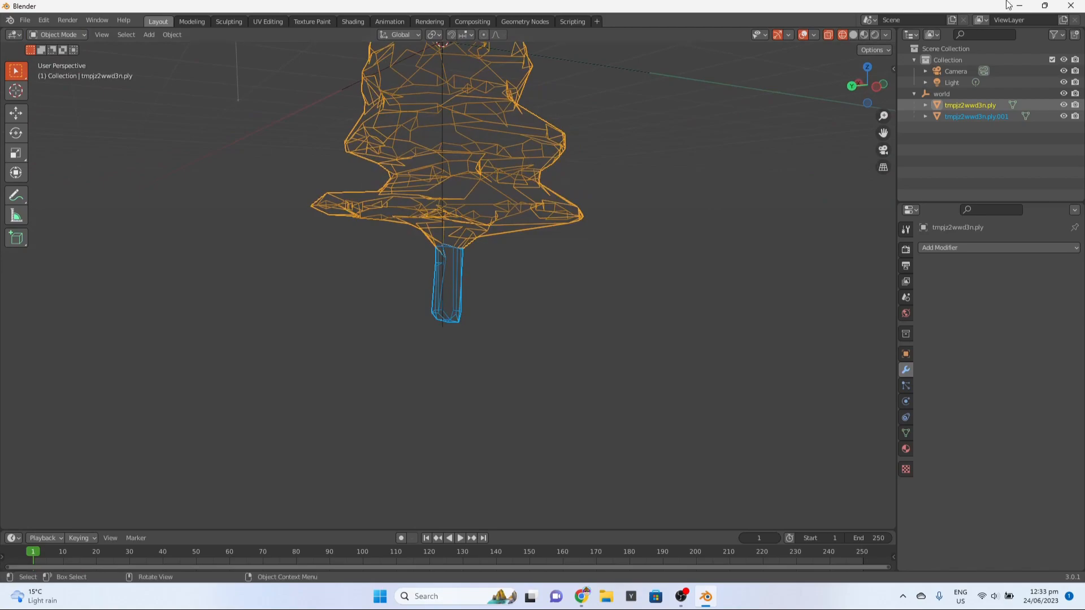
pyautogui.click(853, 34)
pyautogui.moveTo(508, 294)
pyautogui.mouseDown(button='middle')
pyautogui.moveTo(485, 310)
pyautogui.moveTo(376, 295)
pyautogui.mouseUp(button='middle')
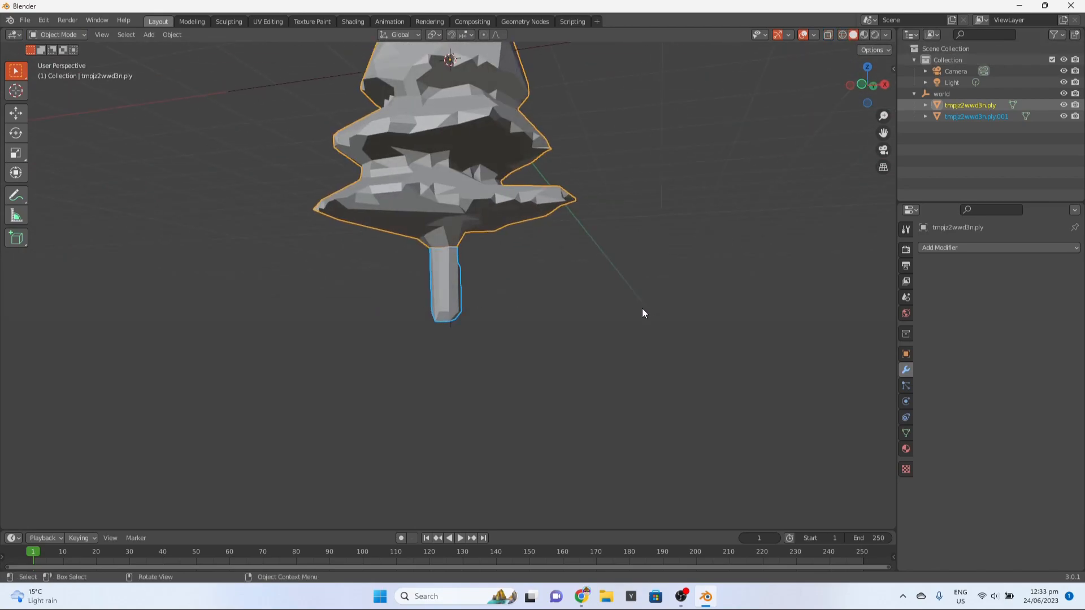
# Step: Try moving only the trunk away from the tree, and put it back in its original location
pyautogui.press('g')
pyautogui.rightClick(575, 337)
pyautogui.click(510, 307)
pyautogui.click(451, 299)
pyautogui.press('g')
pyautogui.click(412, 268)
pyautogui.moveTo(418, 271); pyautogui.dragTo(759, 338, button='middle')
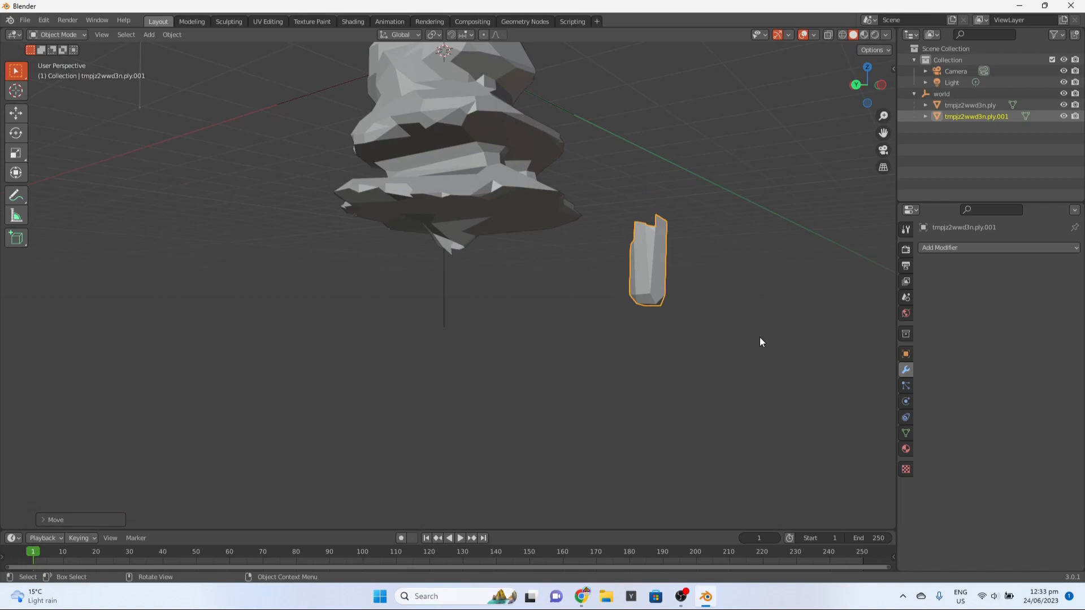
pyautogui.hotkey('alt', 'g')
pyautogui.click(680, 340)
pyautogui.moveTo(680, 341); pyautogui.dragTo(316, 359, button='middle')
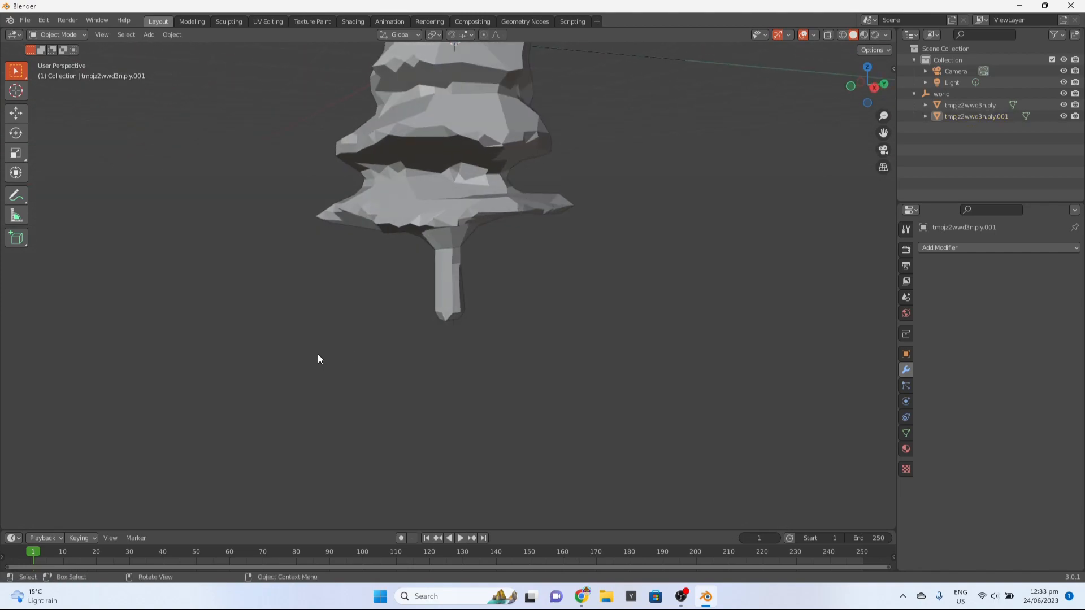
# Step: Examine the complete low-poly tree from several angles and distances
pyautogui.scroll(-5, 361, 353)
pyautogui.moveTo(407, 366); pyautogui.dragTo(266, 364, button='middle')
pyautogui.scroll(2, 267, 365)
pyautogui.scroll(2, 598, 328)
pyautogui.moveTo(598, 329); pyautogui.dragTo(215, 312, button='middle')
pyautogui.scroll(-3, 257, 339)
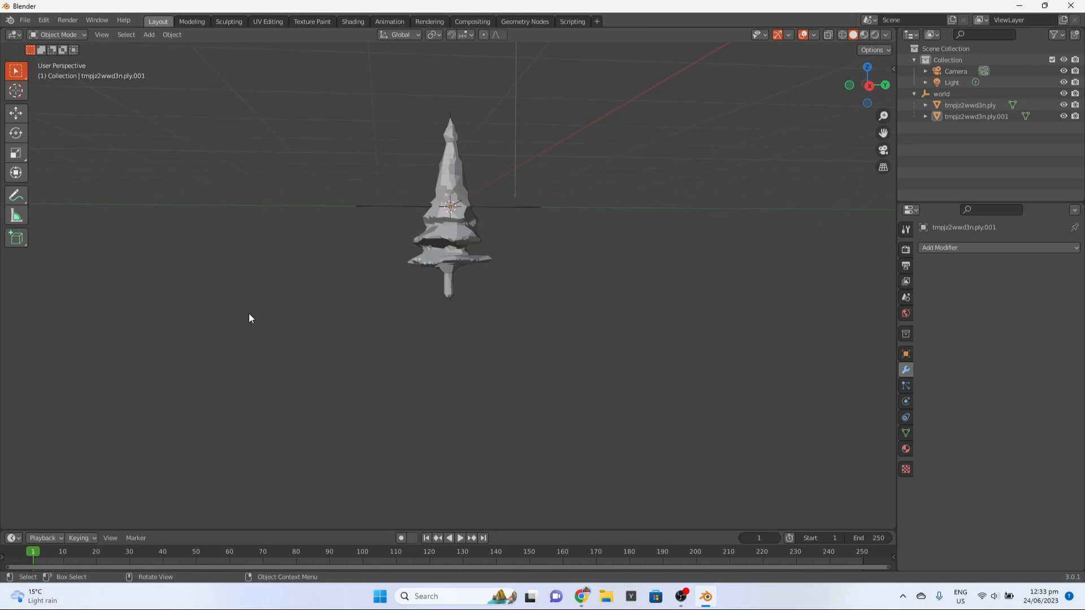
pyautogui.moveTo(370, 153); pyautogui.dragTo(551, 402)
pyautogui.scroll(-2, 458, 310)
pyautogui.scroll(2, 476, 313)
pyautogui.click(478, 314)
pyautogui.moveTo(501, 324); pyautogui.dragTo(542, 371, button='middle')
pyautogui.scroll(-1, 541, 371)
pyautogui.moveTo(385, 249); pyautogui.dragTo(382, 250)
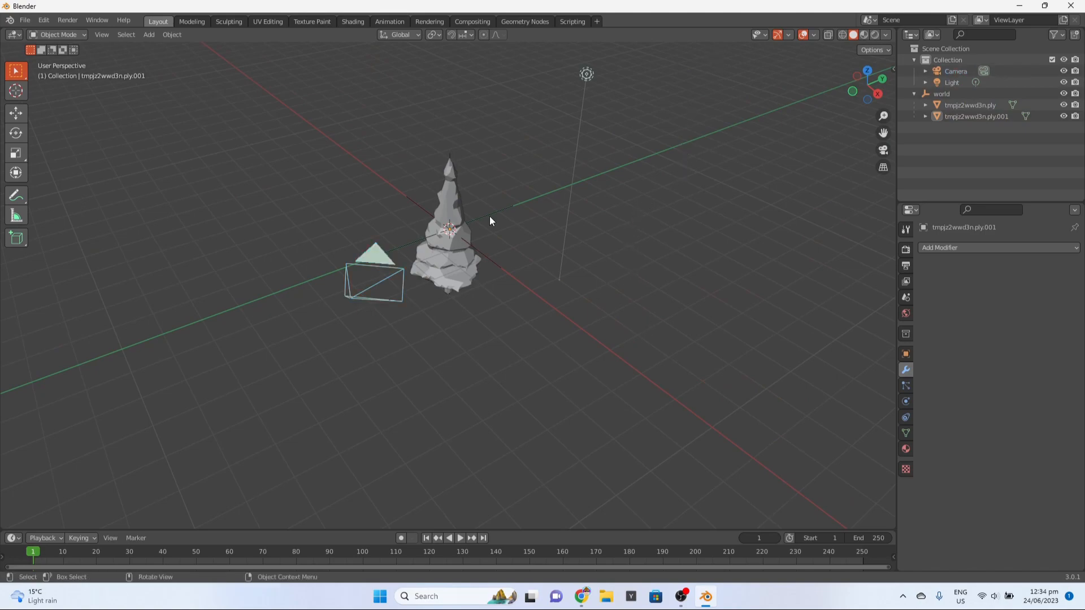
# Step: Export the scene in FBX format as tree.fbx with a transform scale of 0.01
pyautogui.click(26, 20)
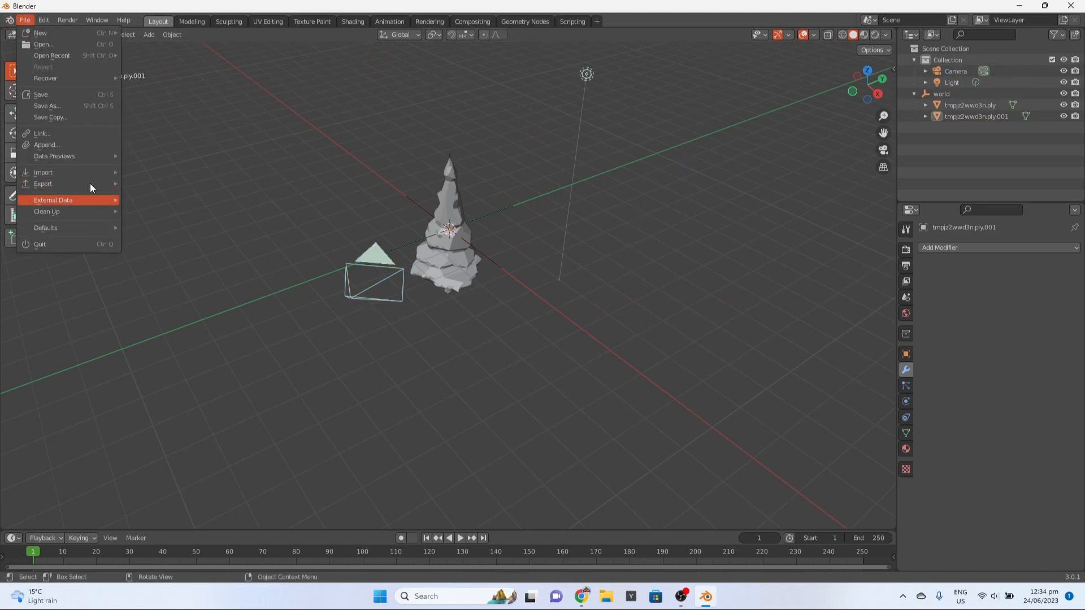
pyautogui.moveTo(83, 181)
pyautogui.moveTo(39, 182)
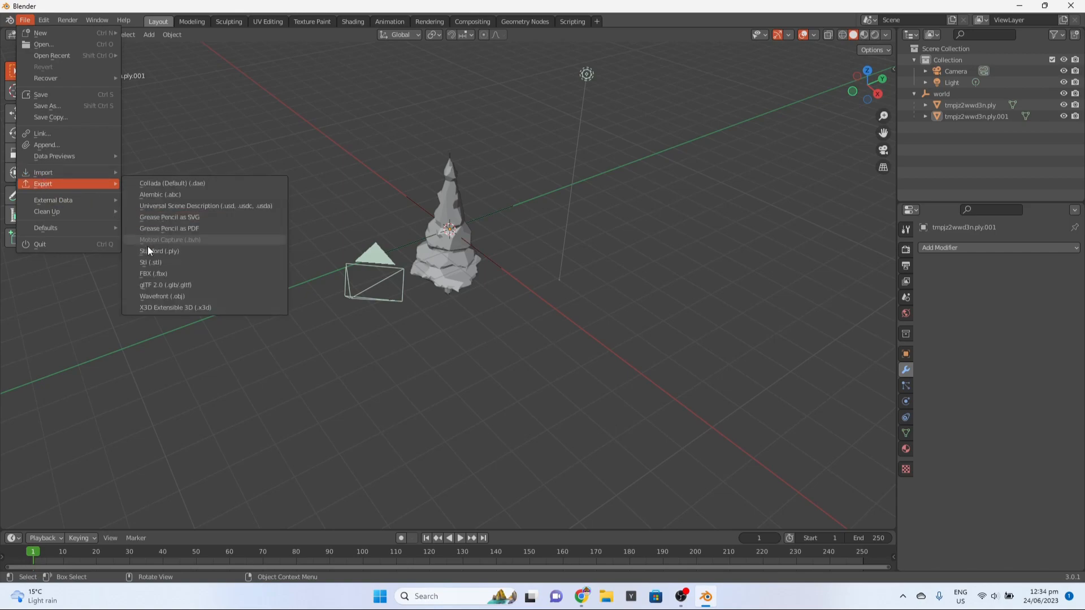
pyautogui.click(155, 272)
pyautogui.click(418, 444)
pyautogui.click(409, 446)
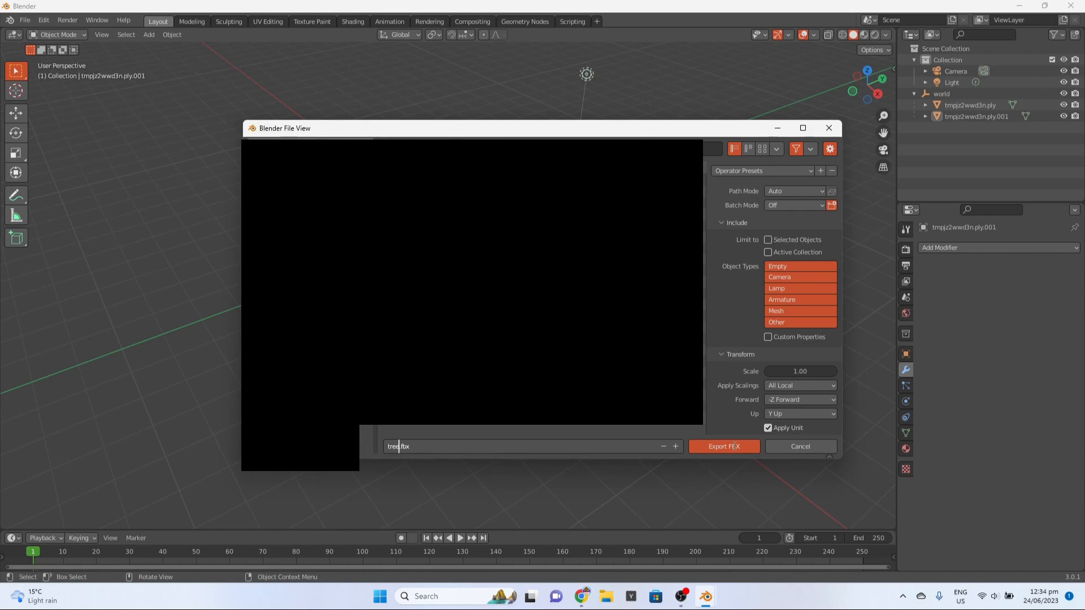
pyautogui.click(779, 376)
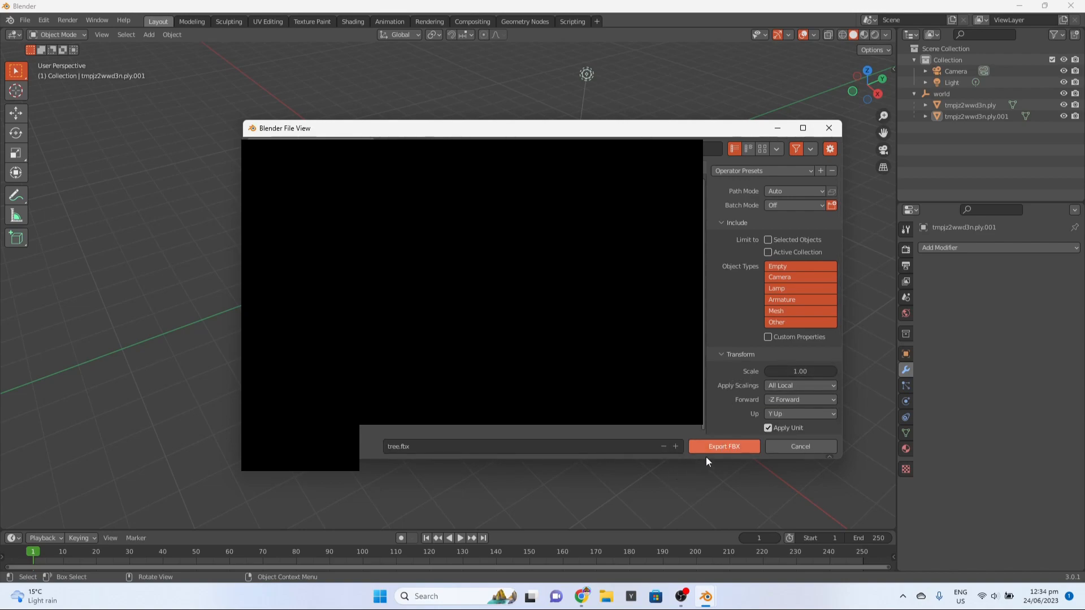
pyautogui.click(799, 373)
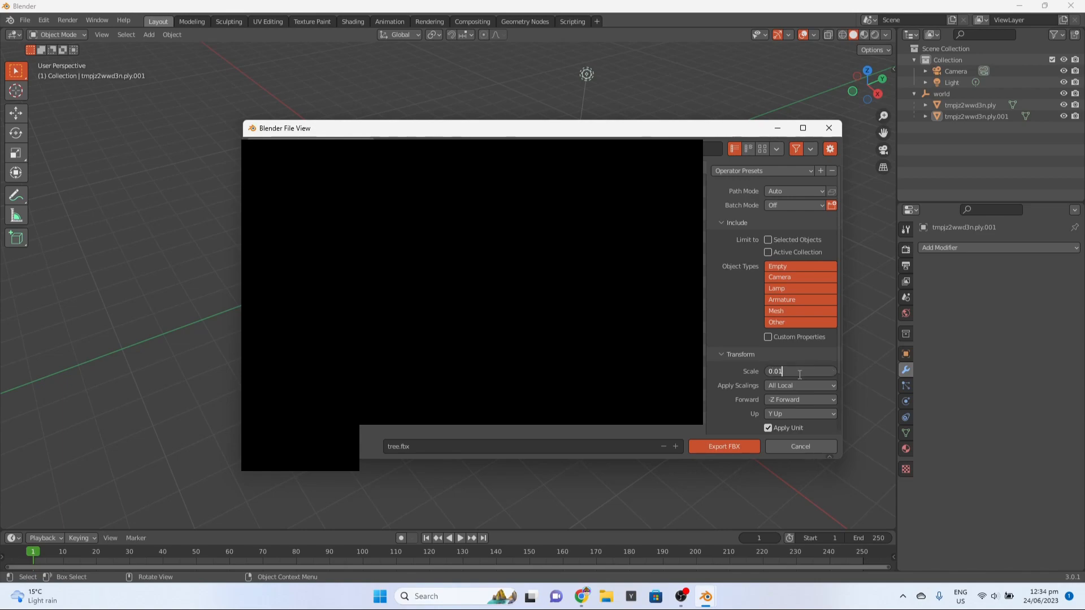
pyautogui.click(743, 446)
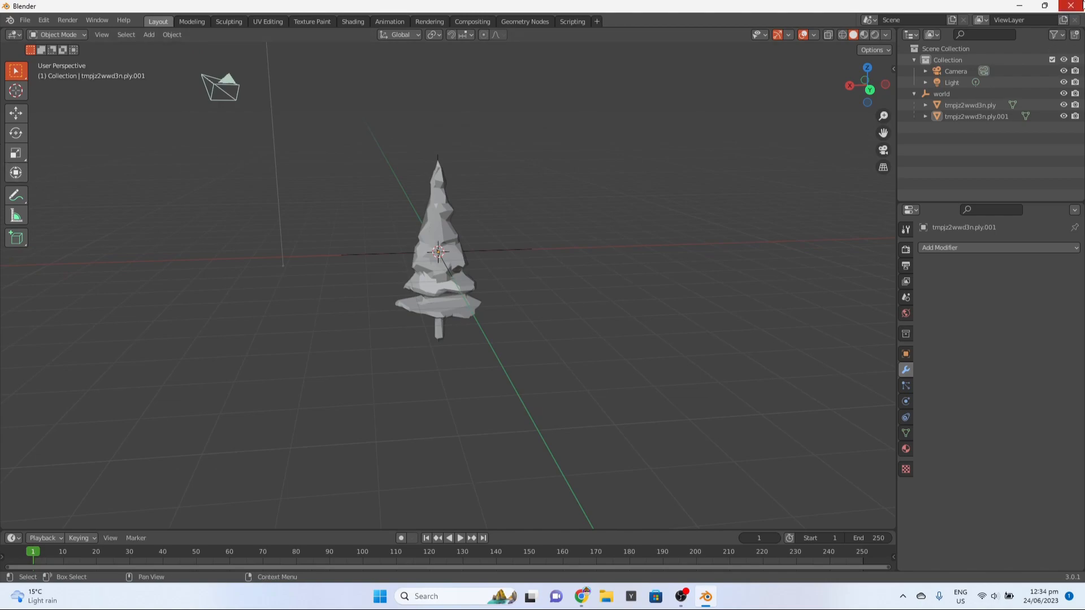
# Step: Switch to Roblox Studio and import the tree FBX file as a Custom type with the Avatar Importer
pyautogui.click(1019, 10)
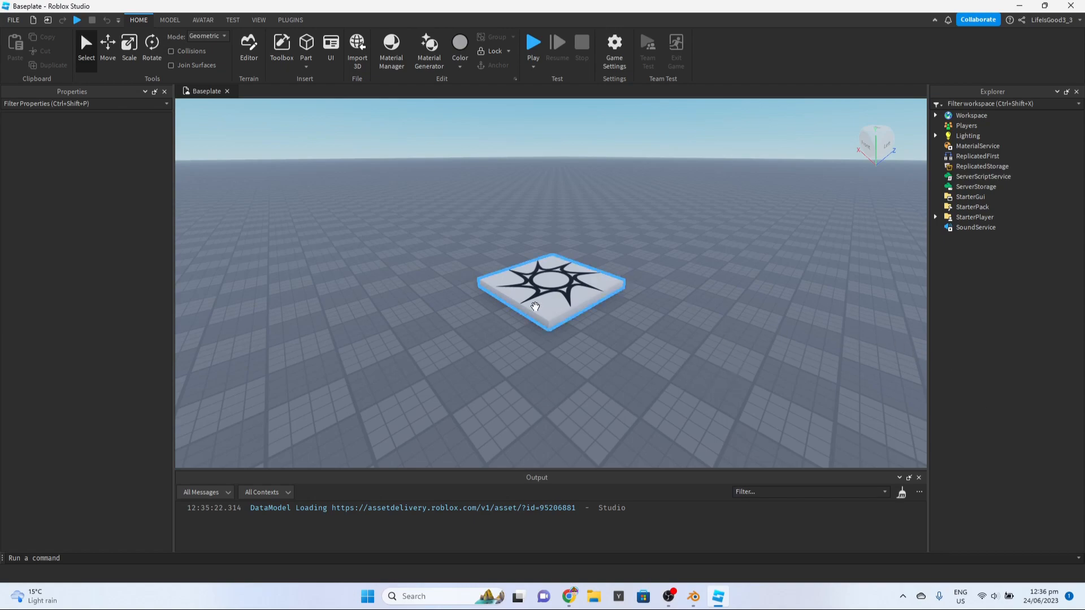
pyautogui.click(209, 21)
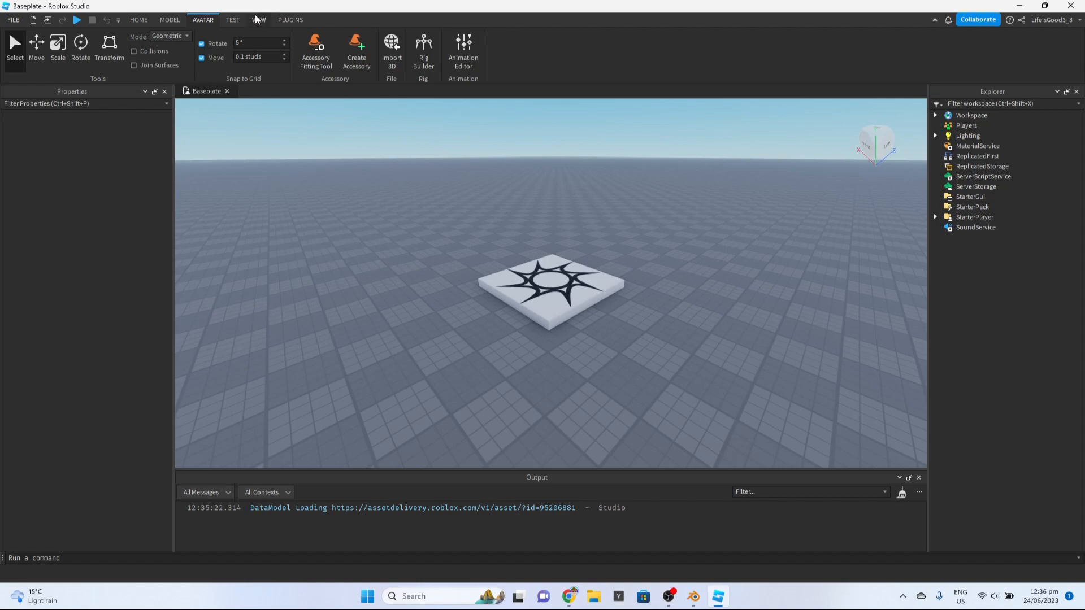
pyautogui.click(298, 21)
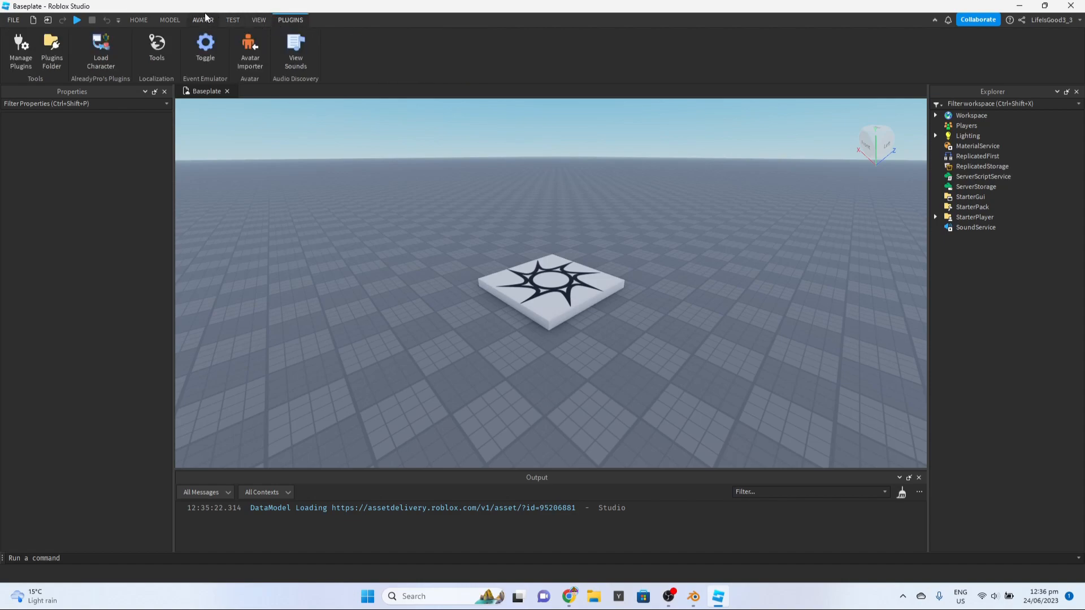
pyautogui.click(252, 48)
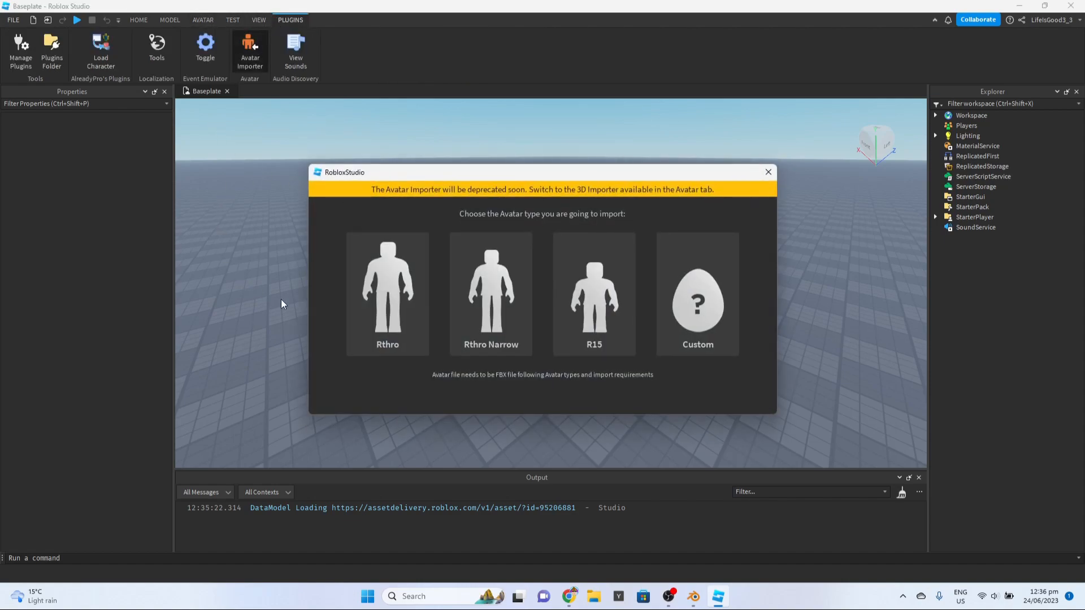
pyautogui.click(723, 305)
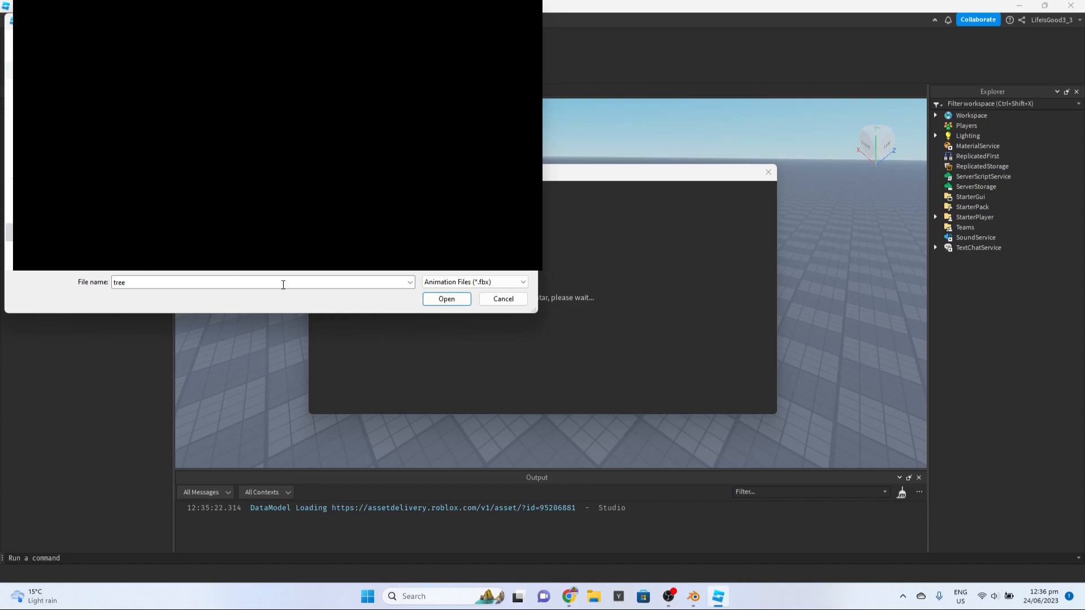
pyautogui.click(447, 299)
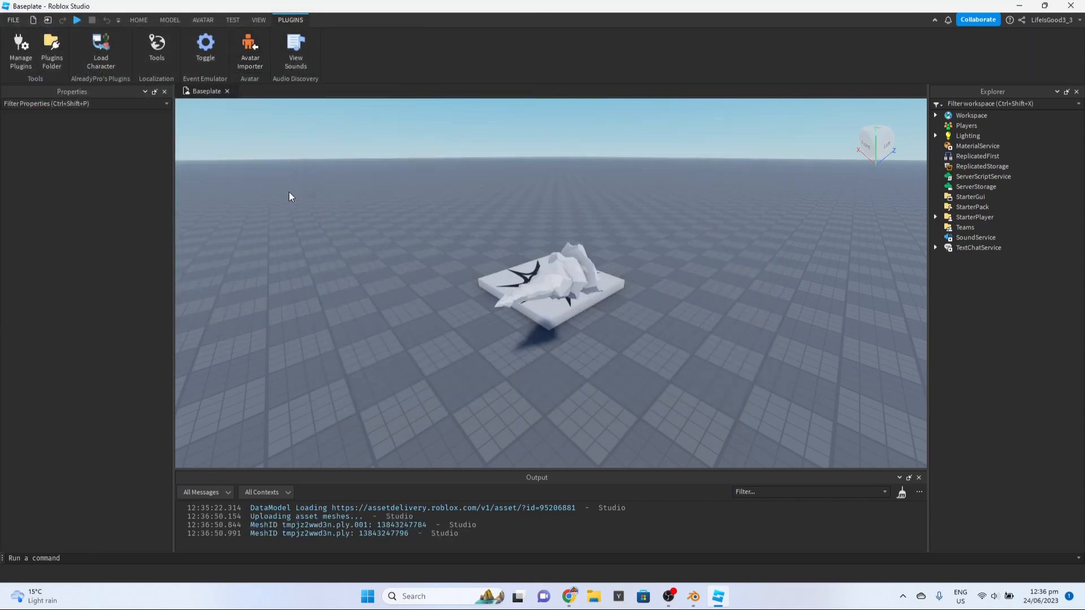
# Step: Move the imported tree model off the spawn pad onto the baseplate, to about position 2.2, 1.2, -15.8
pyautogui.press('d')
pyautogui.moveTo(342, 204); pyautogui.dragTo(391, 213, button='right')
pyautogui.press('a')
pyautogui.press('s')
pyautogui.press('w')
pyautogui.press('s')
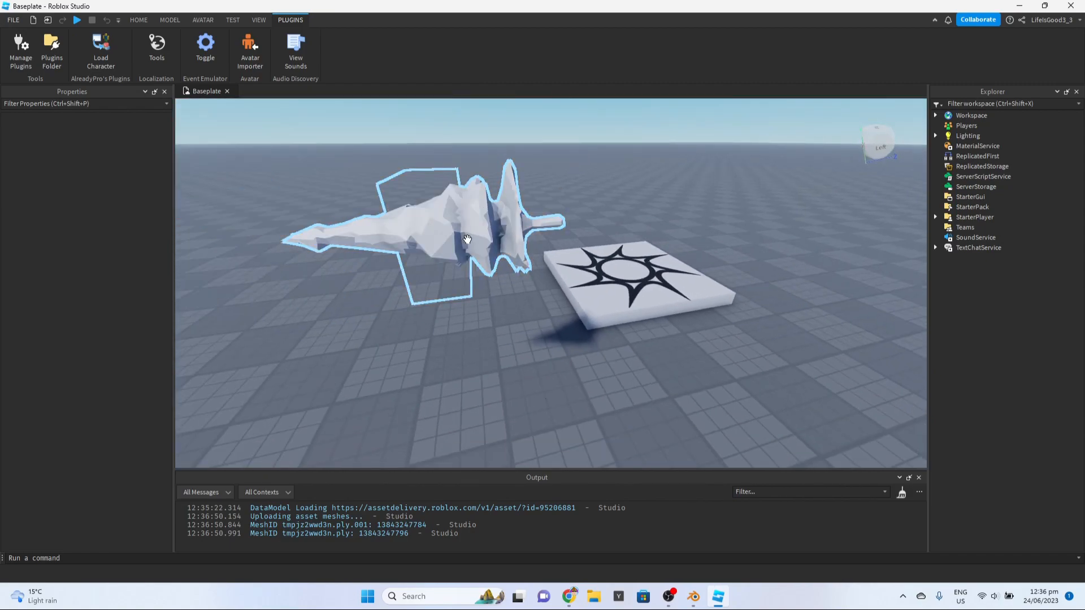
pyautogui.moveTo(505, 225); pyautogui.dragTo(356, 308)
pyautogui.scroll(10, 582, 287)
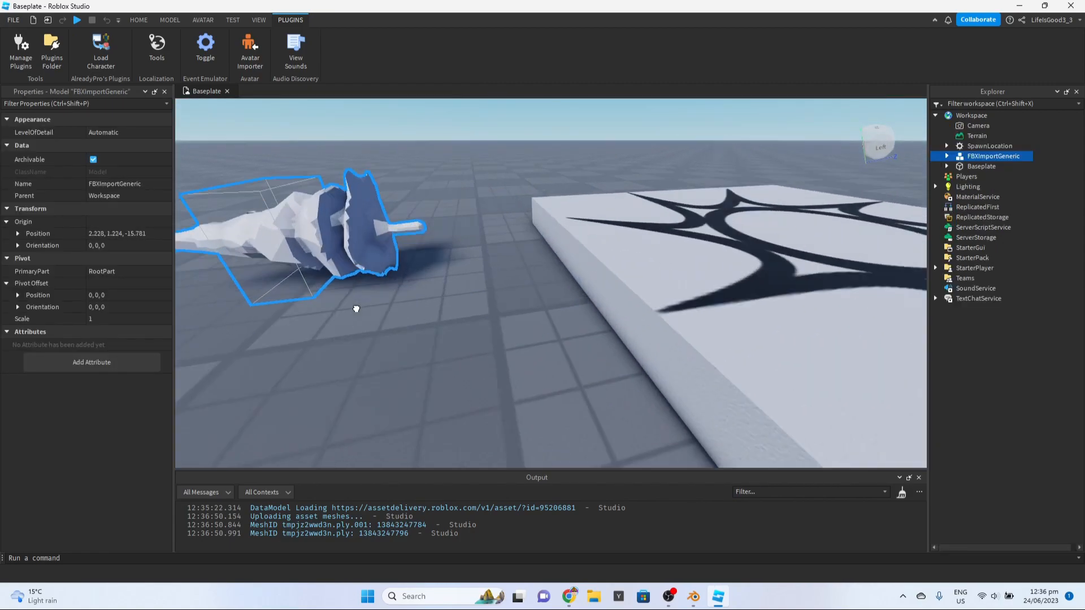
# Step: Shift the tree model on the baseplate a little farther from the spawn pad, to about position 0.8, 1.2, -16.7
pyautogui.click(637, 200)
pyautogui.press('s')
pyautogui.moveTo(636, 200); pyautogui.dragTo(636, 200, button='right')
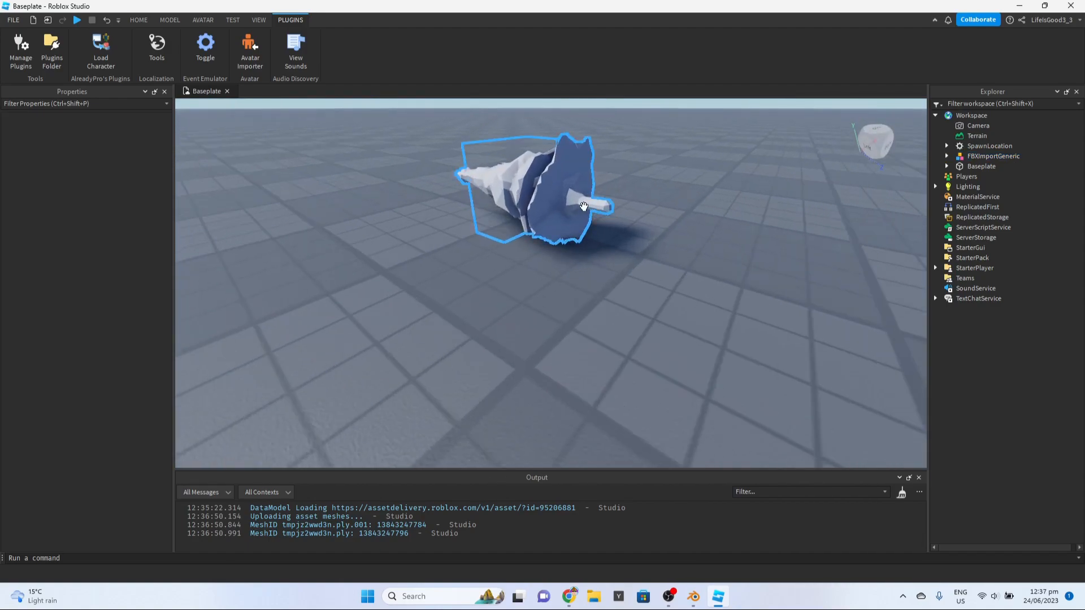
pyautogui.moveTo(584, 203); pyautogui.dragTo(651, 274)
pyautogui.moveTo(704, 286); pyautogui.dragTo(703, 286, button='right')
pyautogui.click(703, 286)
pyautogui.press('w')
pyautogui.press('s')
# Step: Ungroup the FBXImportGeneric model and delete its InitialPoses folder from the Workspace
pyautogui.click(588, 309)
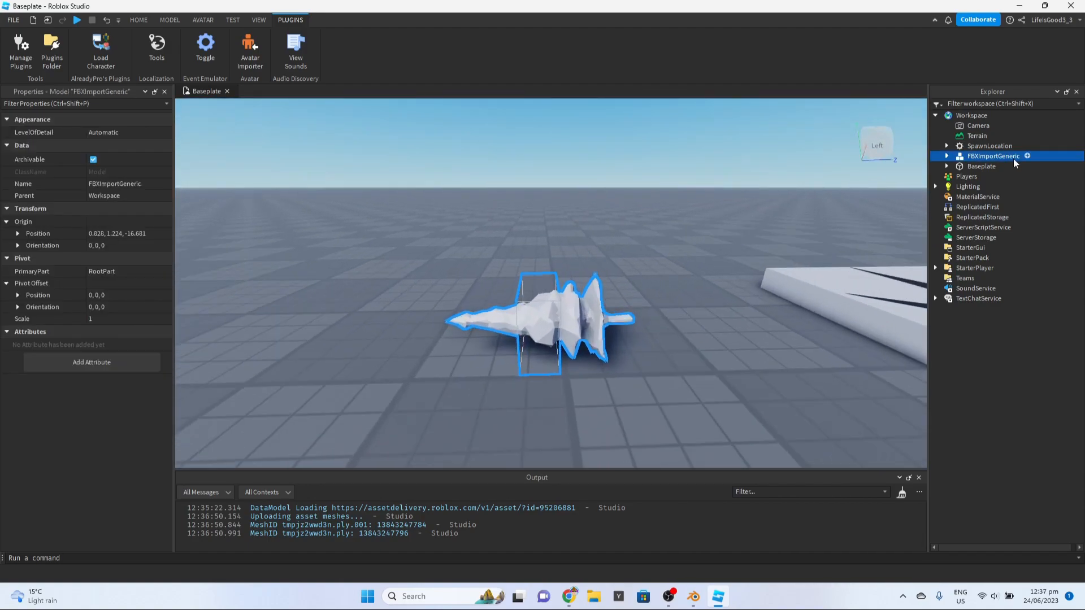
pyautogui.click(947, 149)
pyautogui.click(947, 166)
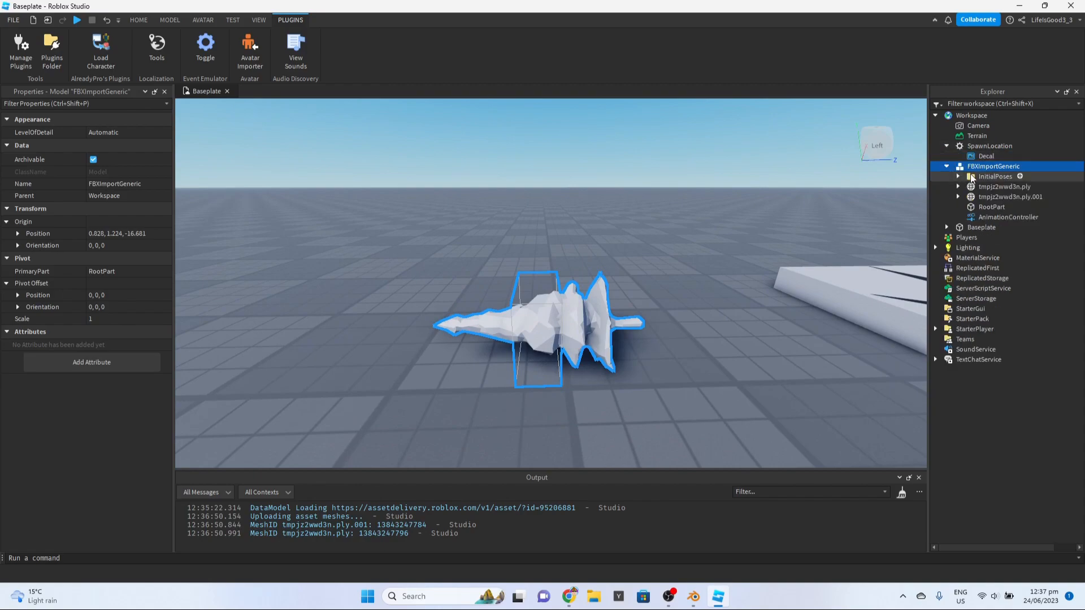
pyautogui.hotkey('ctrl', 'u')
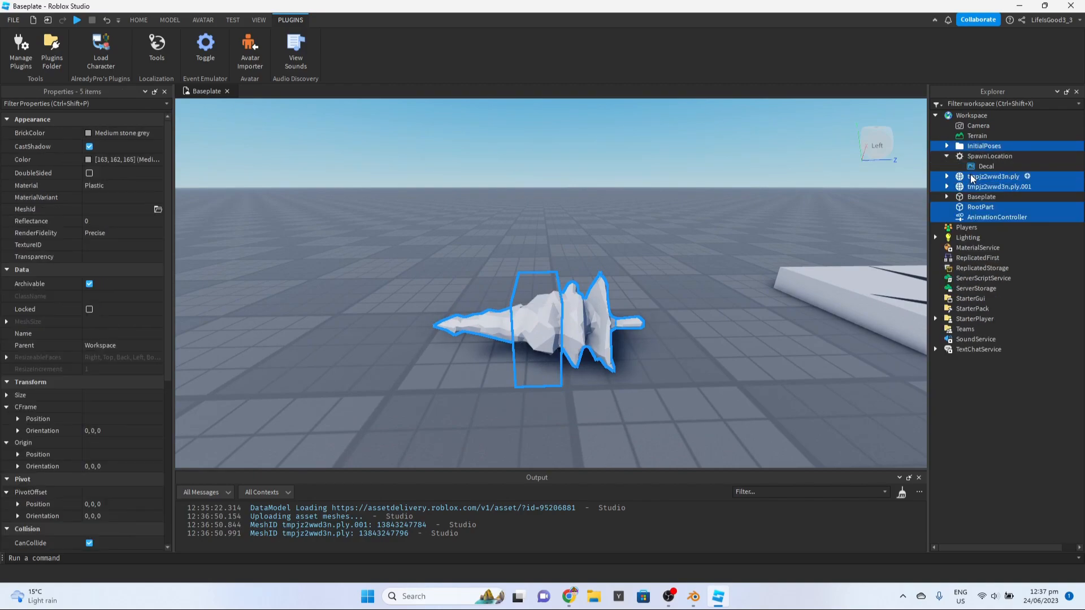
pyautogui.click(964, 147)
pyautogui.click(963, 147)
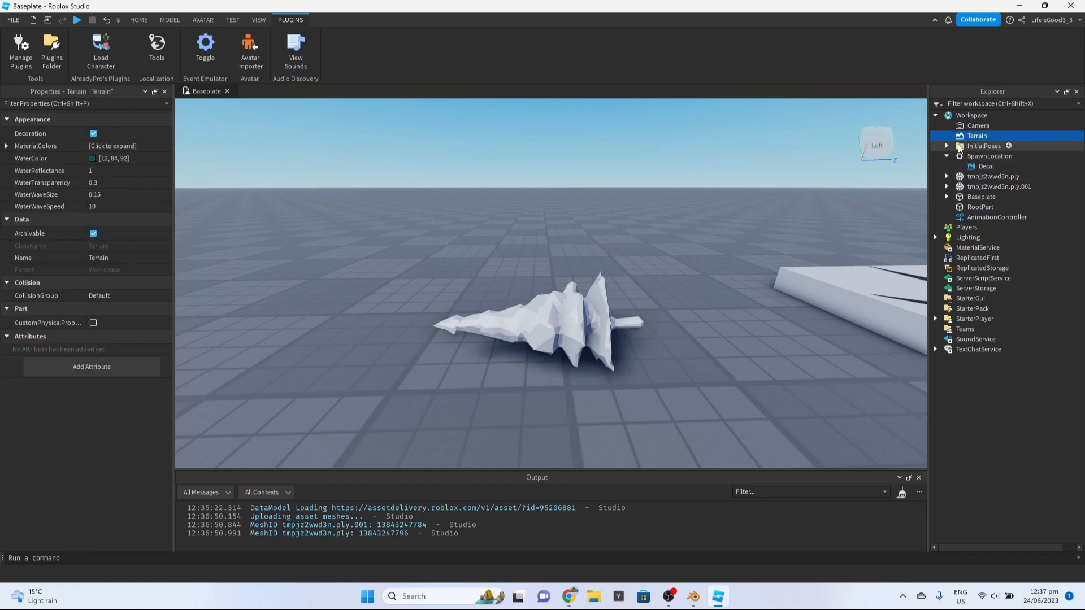
pyautogui.press('Delete')
pyautogui.click(959, 148)
# Step: Delete the child objects inside the foliage mesh part and the trunk mesh part
pyautogui.click(961, 166)
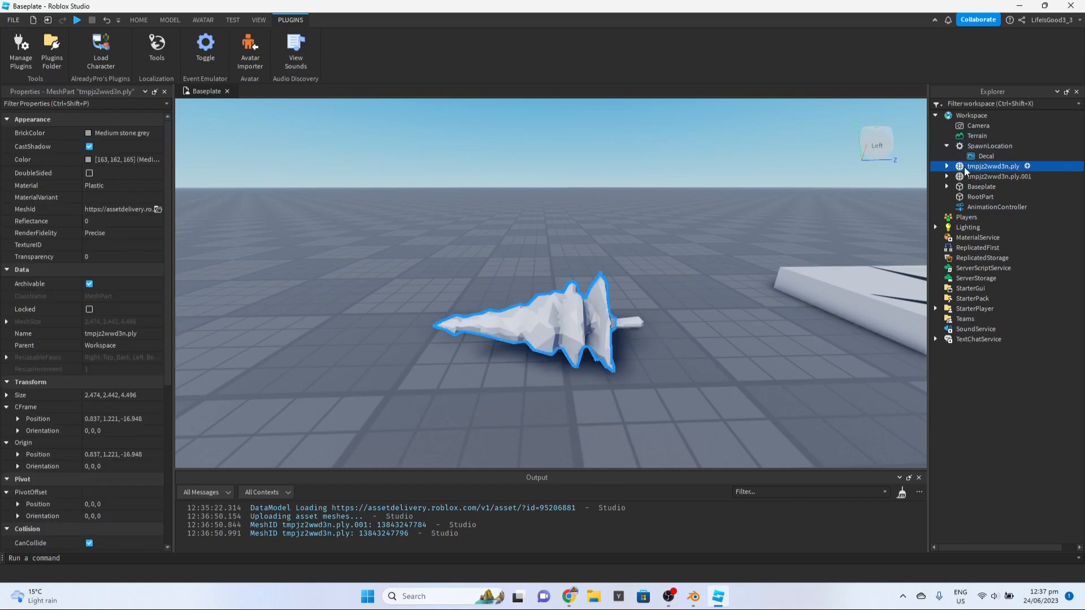
pyautogui.click(964, 175)
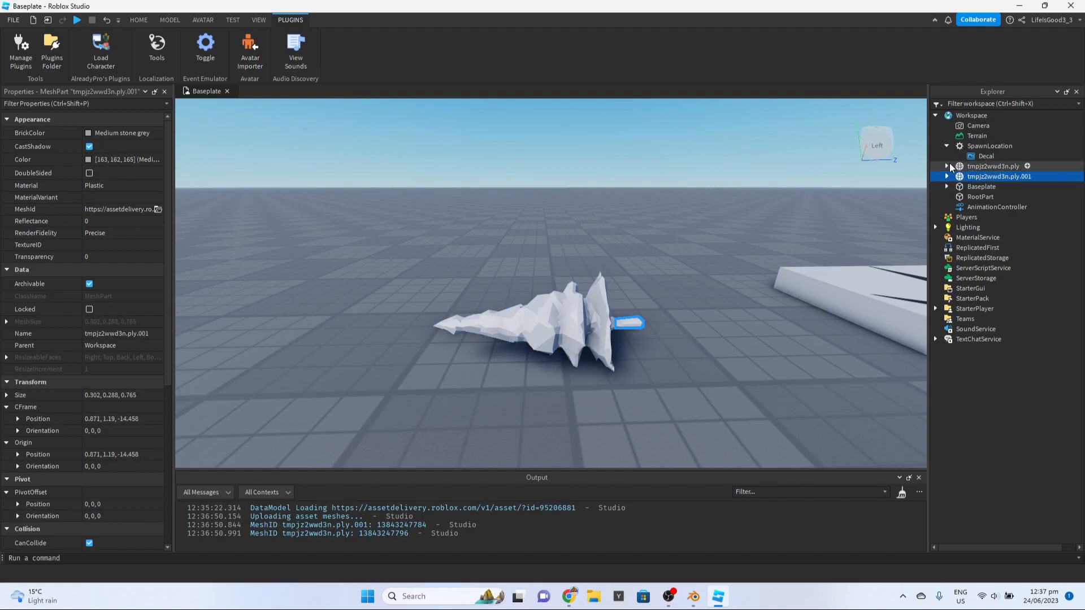
pyautogui.click(948, 166)
pyautogui.click(975, 168)
pyautogui.click(976, 177)
pyautogui.press('Delete')
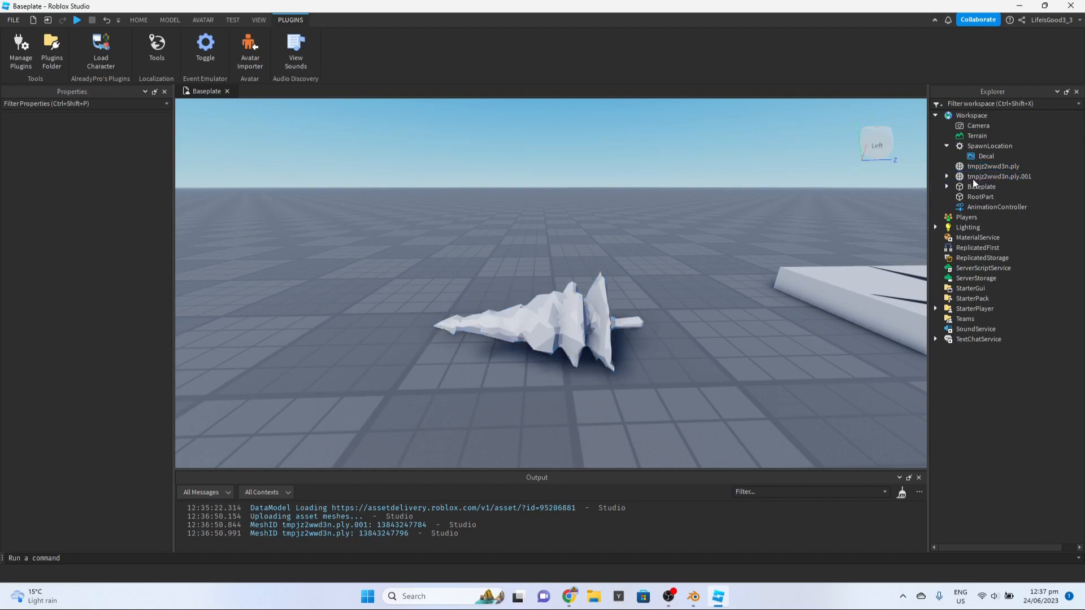
pyautogui.click(947, 176)
pyautogui.click(978, 185)
pyautogui.press('Delete')
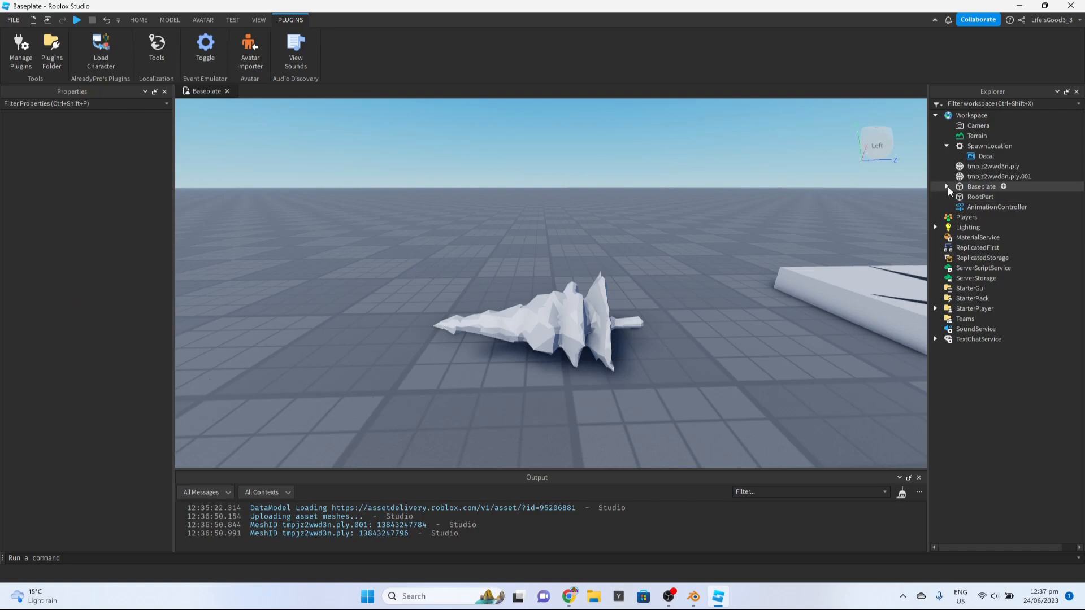
pyautogui.click(967, 188)
pyautogui.press('Delete')
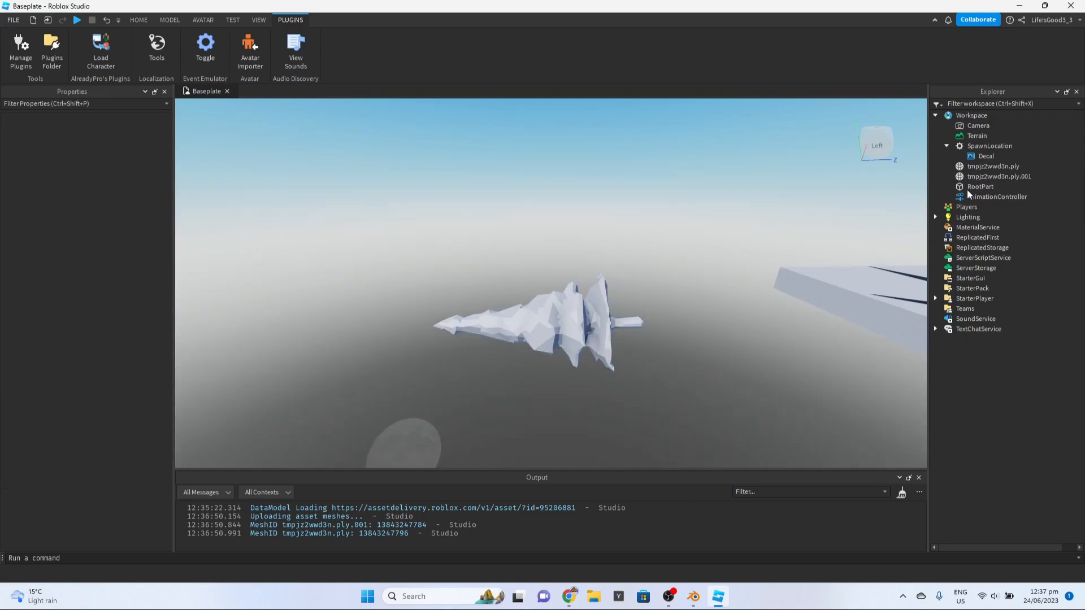
pyautogui.hotkey('ctrl', 'z')
# Step: Delete the leftover RootPart and AnimationController from the Workspace
pyautogui.click(982, 197)
pyautogui.press('Delete')
pyautogui.click(987, 198)
pyautogui.press('Delete')
# Step: Rename the tree's trunk mesh part as Trunk
pyautogui.click(986, 176)
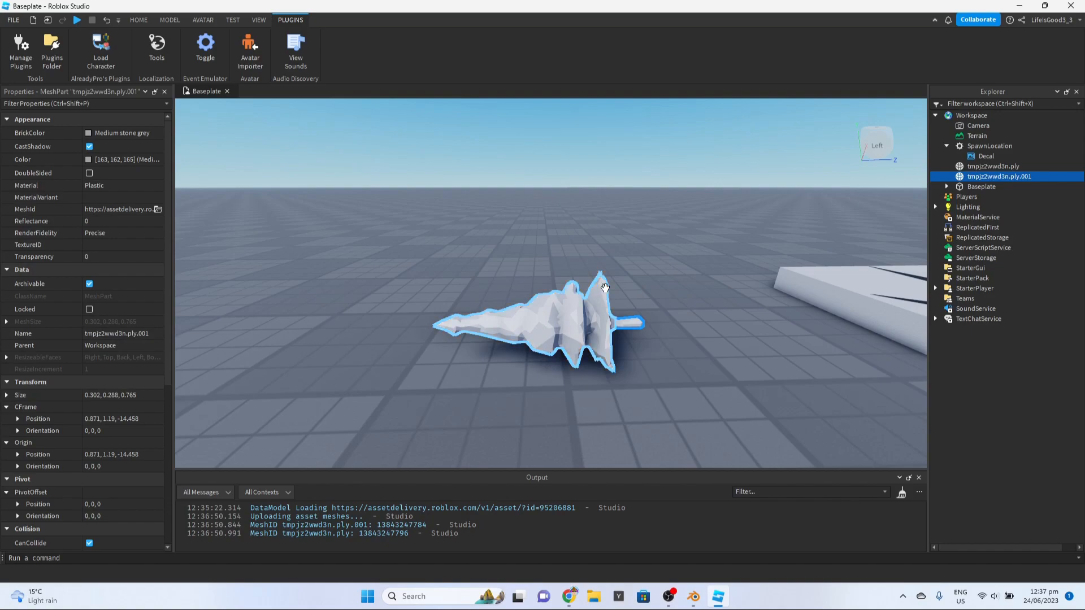
pyautogui.moveTo(559, 250); pyautogui.dragTo(558, 249, button='right')
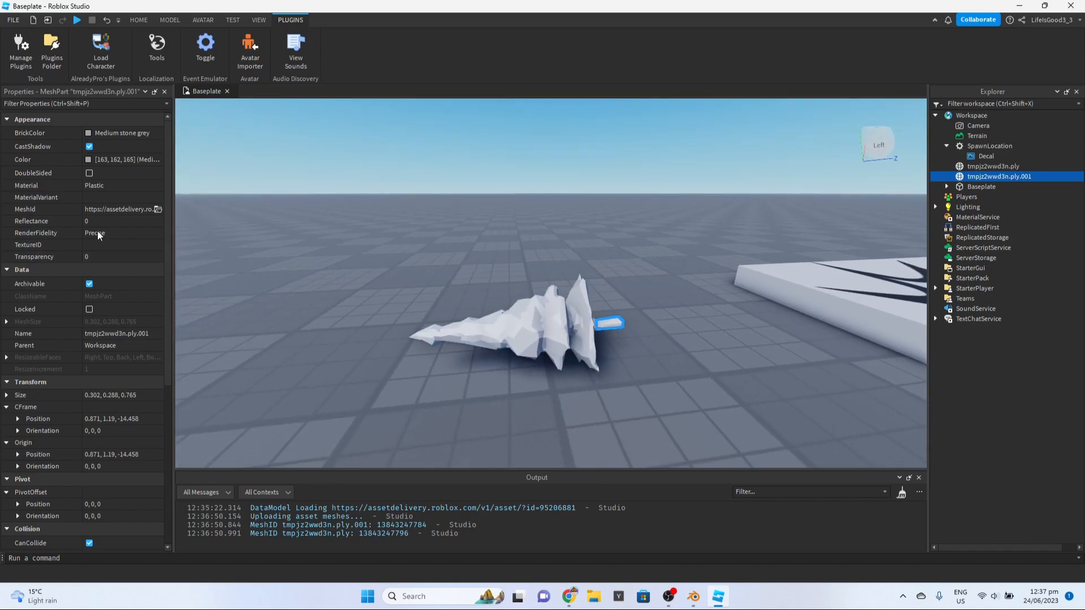
pyautogui.click(133, 331)
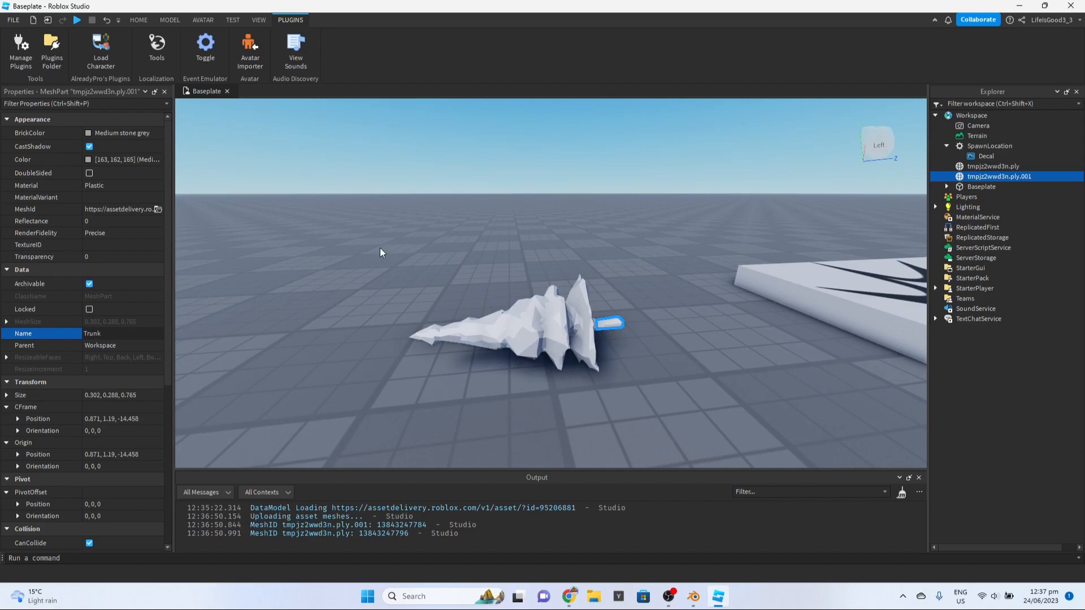
pyautogui.press('Return')
# Step: Rename the tree's foliage mesh part as Leaves
pyautogui.click(495, 297)
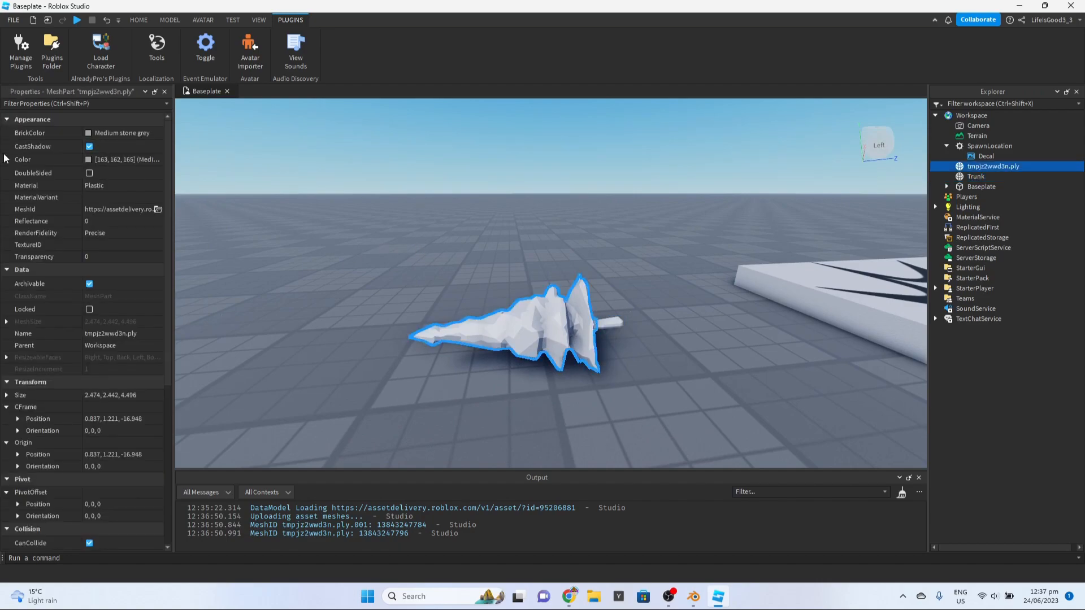
pyautogui.click(98, 333)
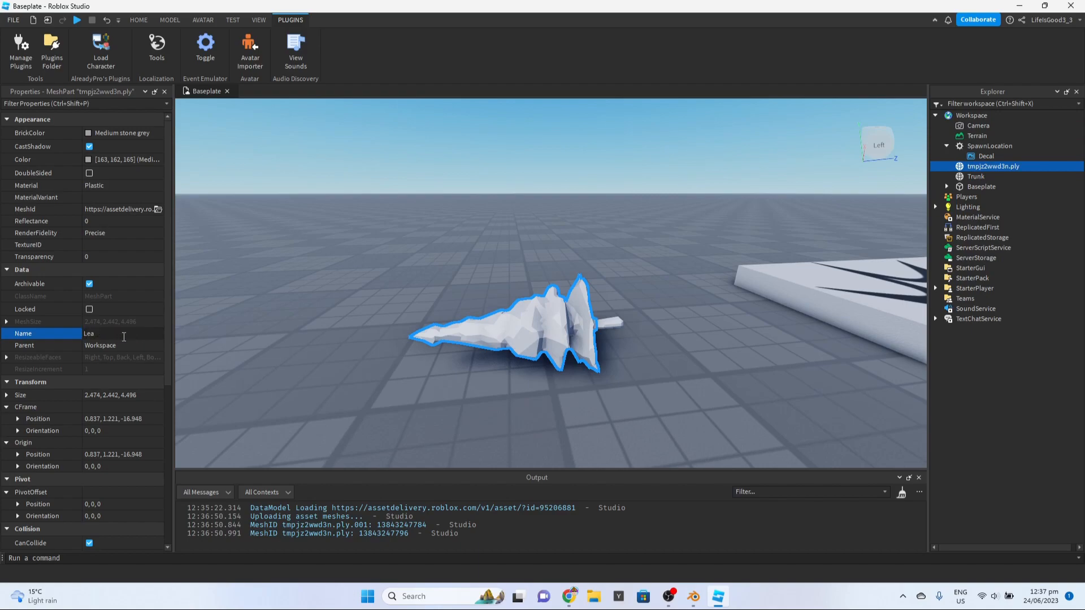
pyautogui.write('Leaves')
pyautogui.press('Return')
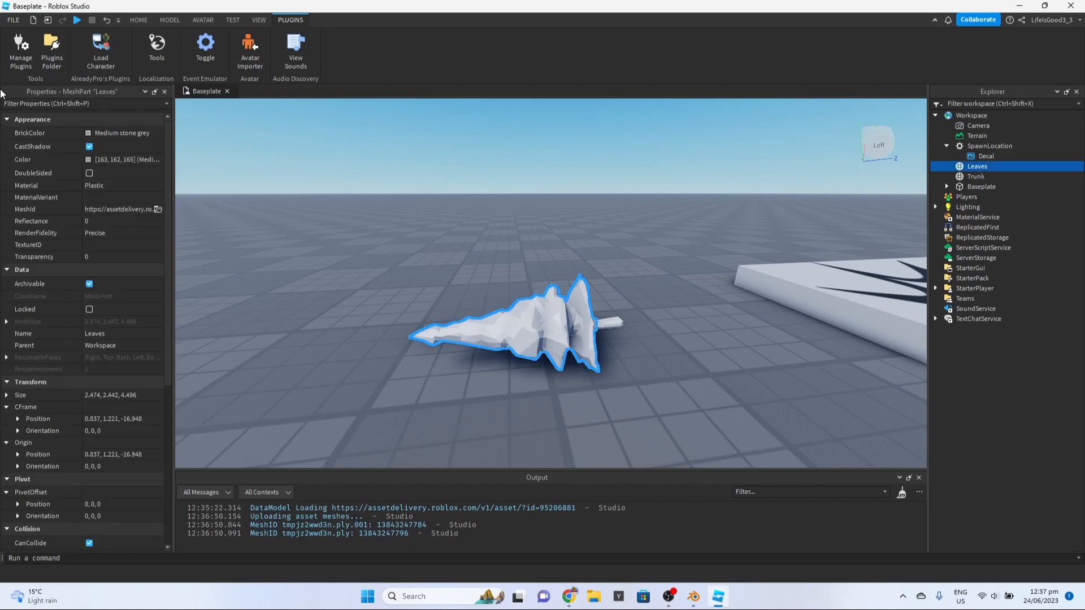
# Step: Set the color of the Leaves mesh part to bright lime green, RGB 80, 255, 32
pyautogui.click(88, 159)
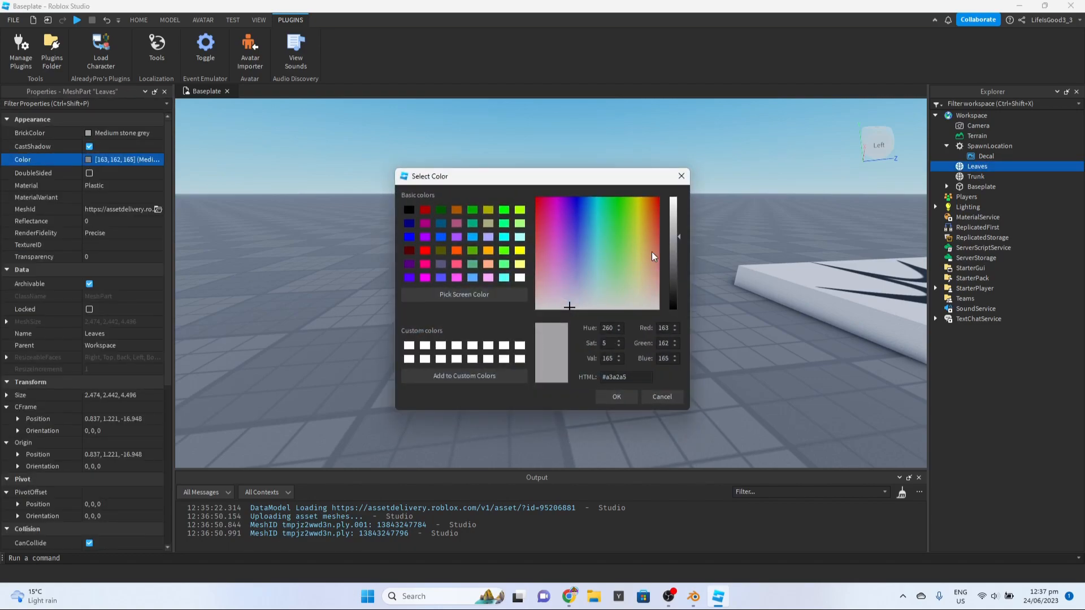
pyautogui.moveTo(654, 256); pyautogui.dragTo(622, 213)
pyautogui.moveTo(678, 235); pyautogui.dragTo(664, 180)
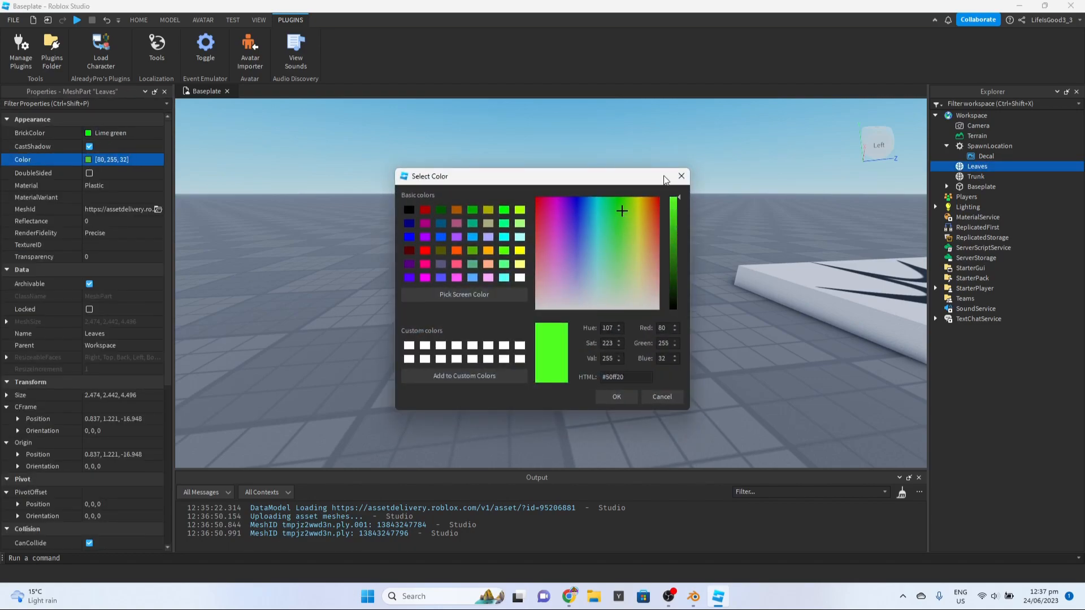
pyautogui.click(619, 394)
pyautogui.press('d')
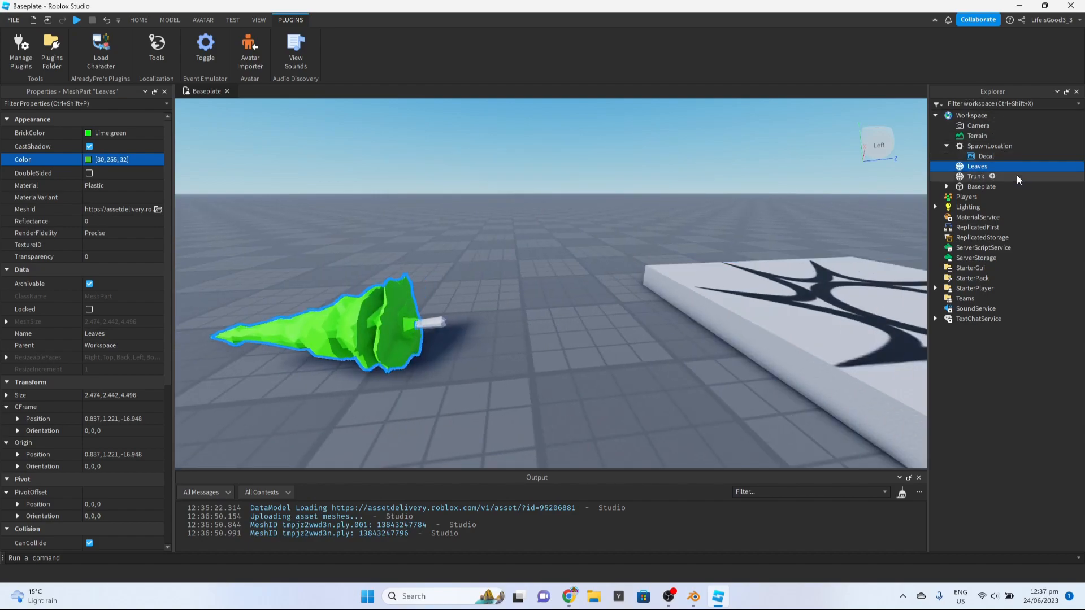
# Step: Set the color of the Trunk mesh part to dark brown, RGB 120, 59, 15
pyautogui.click(973, 176)
pyautogui.click(88, 160)
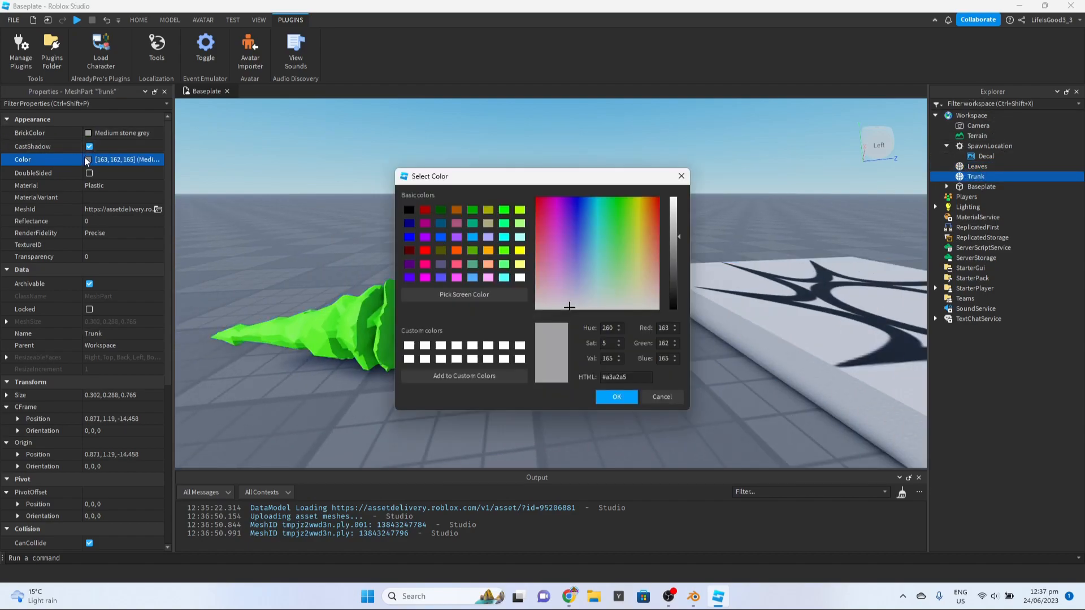
pyautogui.moveTo(657, 217)
pyautogui.mouseDown()
pyautogui.moveTo(666, 195)
pyautogui.moveTo(649, 211)
pyautogui.mouseUp()
pyautogui.click(680, 257)
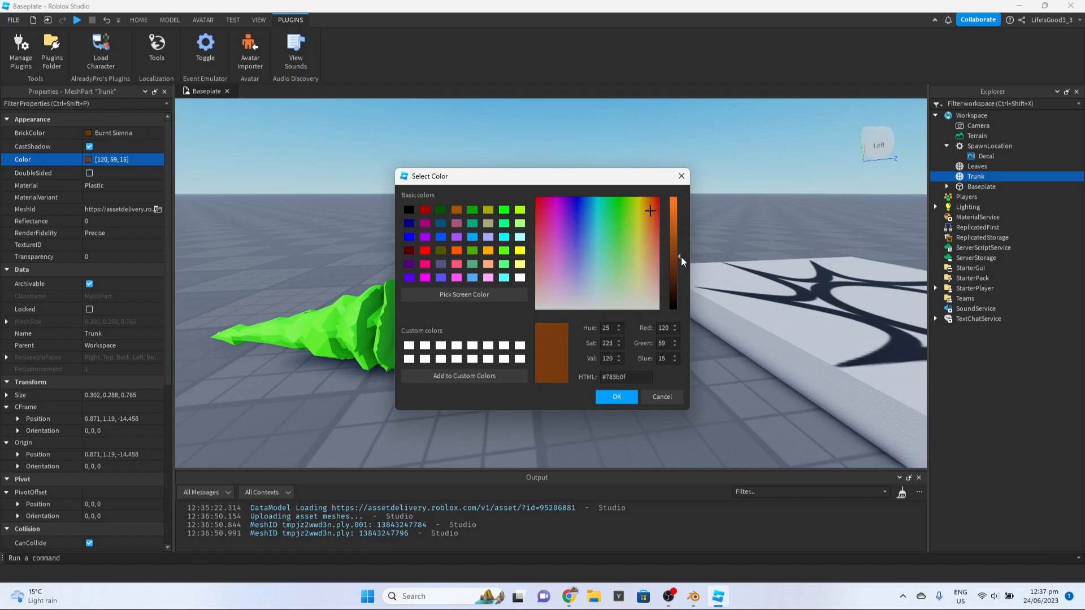
pyautogui.click(618, 396)
pyautogui.click(670, 352)
pyautogui.moveTo(670, 351); pyautogui.dragTo(667, 334, button='right')
# Step: Change the material of both the Leaves and Trunk mesh parts to SmoothPlastic
pyautogui.moveTo(485, 202); pyautogui.dragTo(794, 383)
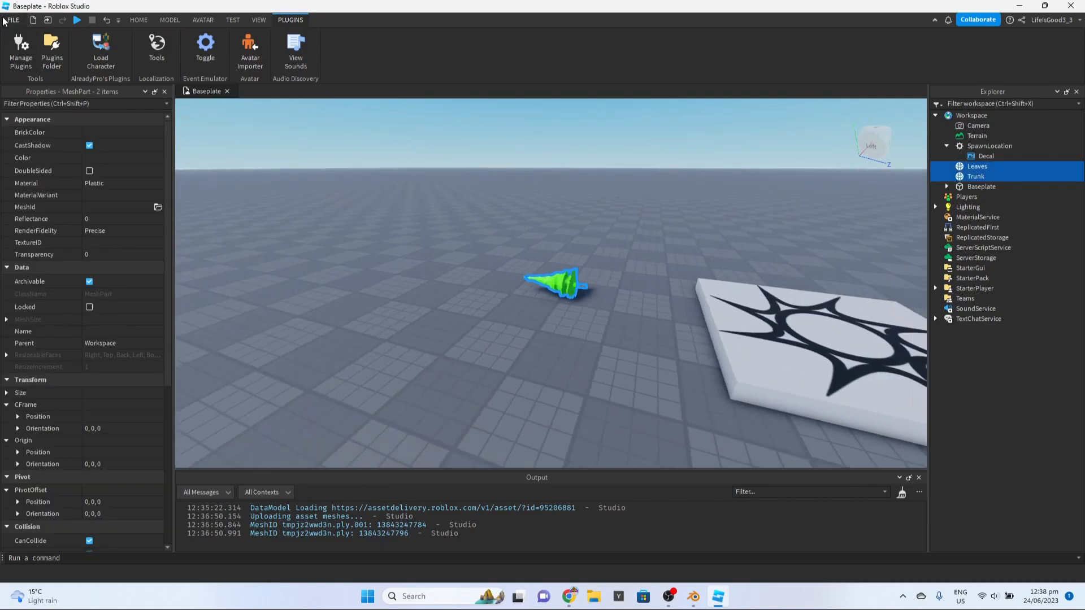
pyautogui.click(132, 22)
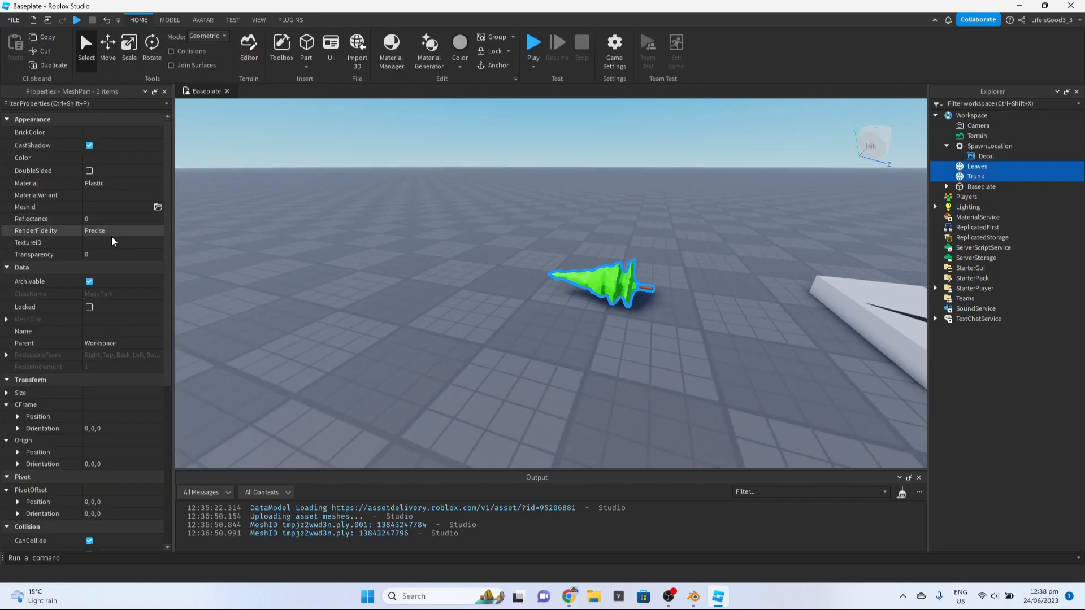
pyautogui.click(983, 158)
pyautogui.click(974, 169)
pyautogui.keyDown('ctrl'); pyautogui.click(977, 178); pyautogui.keyUp('ctrl')
pyautogui.click(101, 184)
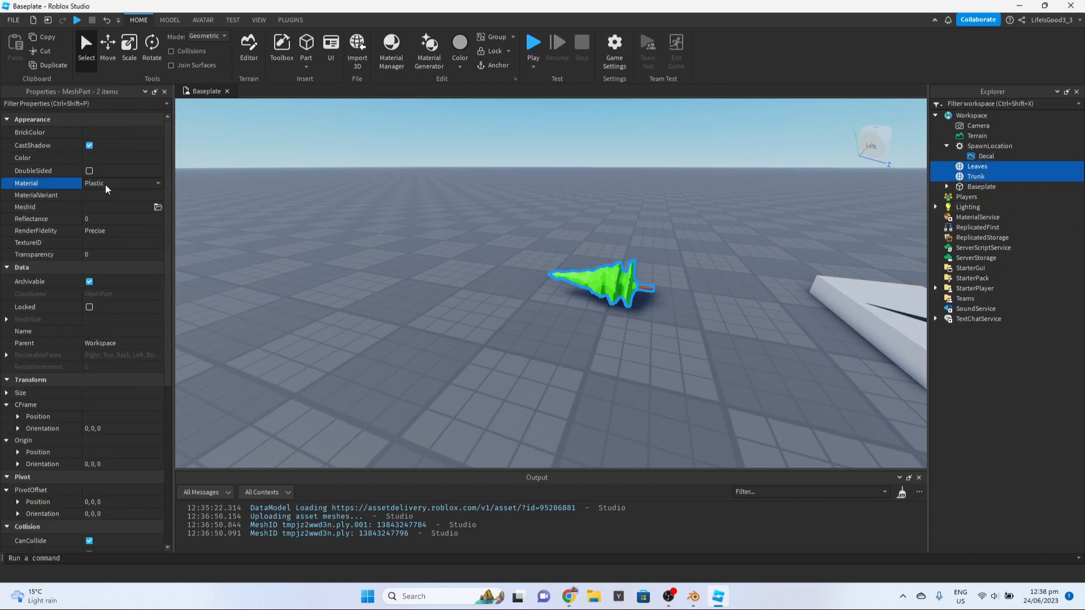
pyautogui.scroll(-1, 107, 239)
pyautogui.click(117, 246)
pyautogui.click(499, 277)
# Step: Rotate Leaves and Trunk together by 90 degrees about the X axis so the tree stands upright
pyautogui.scroll(3, 519, 254)
pyautogui.moveTo(520, 196); pyautogui.dragTo(820, 351)
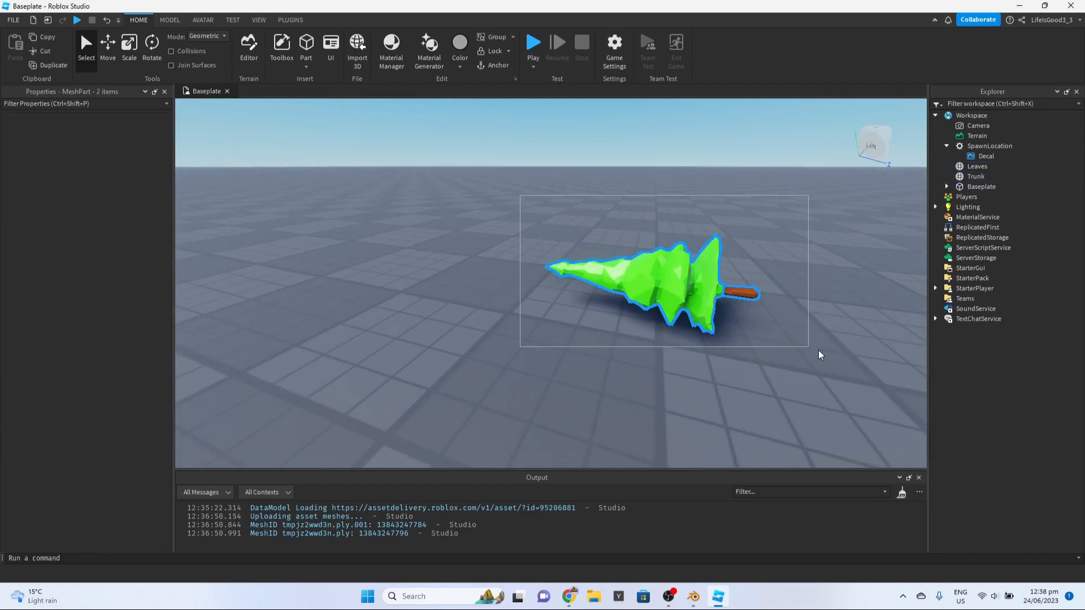
pyautogui.scroll(-6, 818, 351)
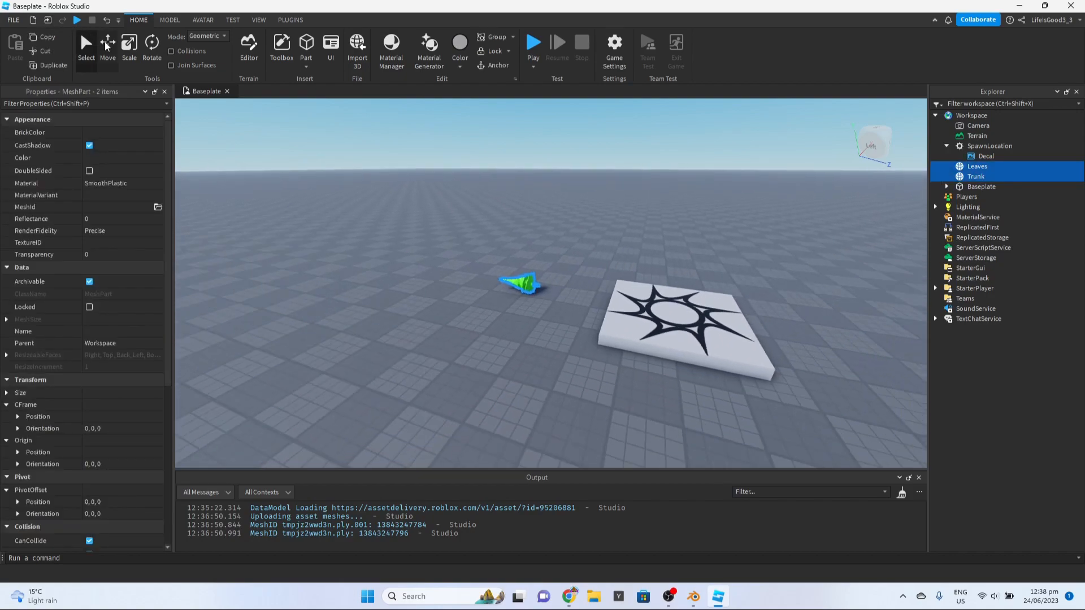
pyautogui.click(158, 57)
pyautogui.scroll(3, 606, 242)
pyautogui.moveTo(607, 241); pyautogui.dragTo(639, 337)
pyautogui.click(404, 249)
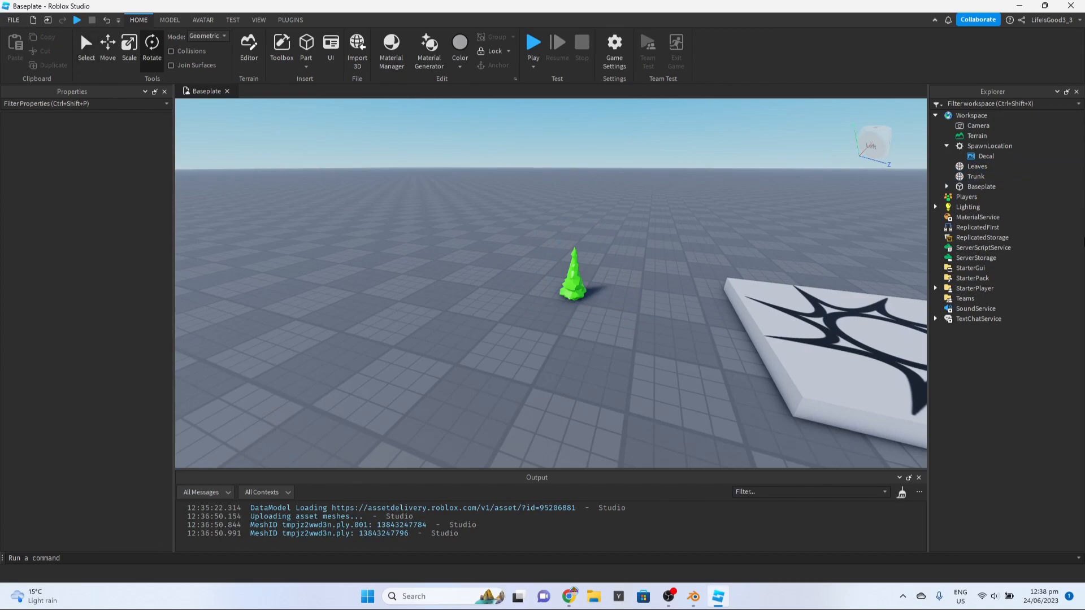
# Step: Scale Leaves and Trunk up together until the foliage measures about 12.8 × 12.6 × 23.2 studs
pyautogui.click(964, 167)
pyautogui.keyDown('ctrl'); pyautogui.click(971, 177); pyautogui.keyUp('ctrl')
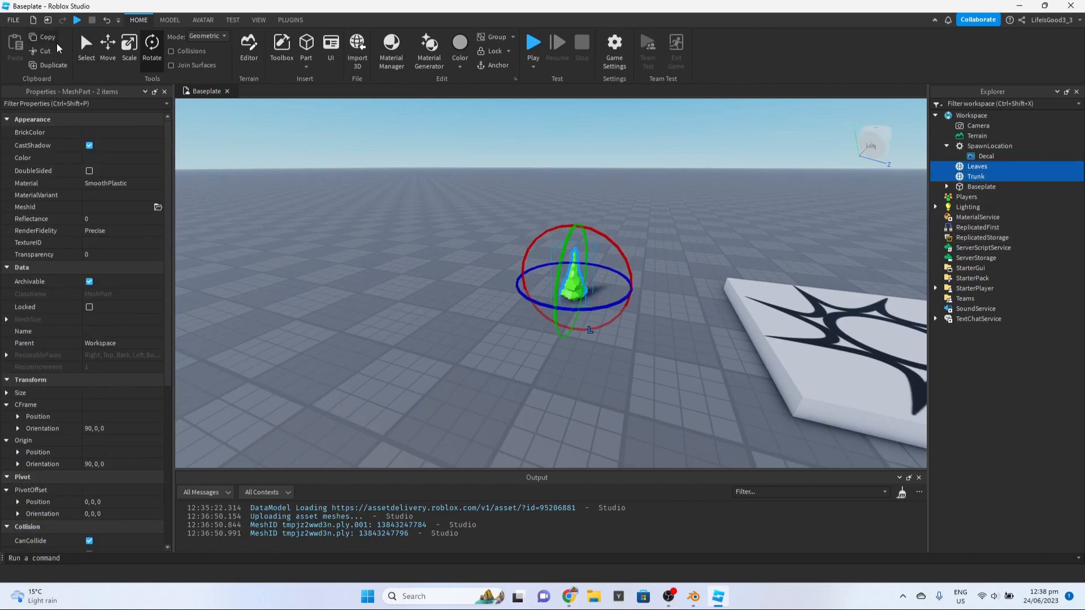
pyautogui.click(116, 56)
pyautogui.moveTo(577, 219); pyautogui.dragTo(618, 47)
pyautogui.hotkey('ctrl', '3')
pyautogui.press('s')
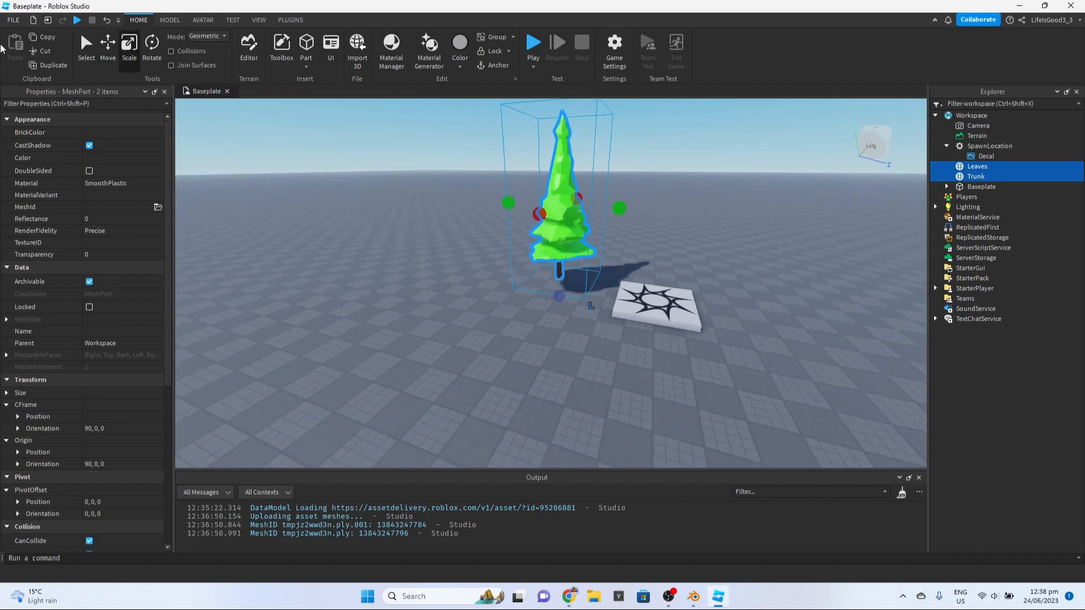
# Step: Move Leaves and Trunk together vertically so that the trunk stands on the baseplate
pyautogui.hotkey('ctrl', '2')
pyautogui.hotkey('ctrl', '1')
pyautogui.press('s')
pyautogui.press('w')
pyautogui.hotkey('ctrl', '2')
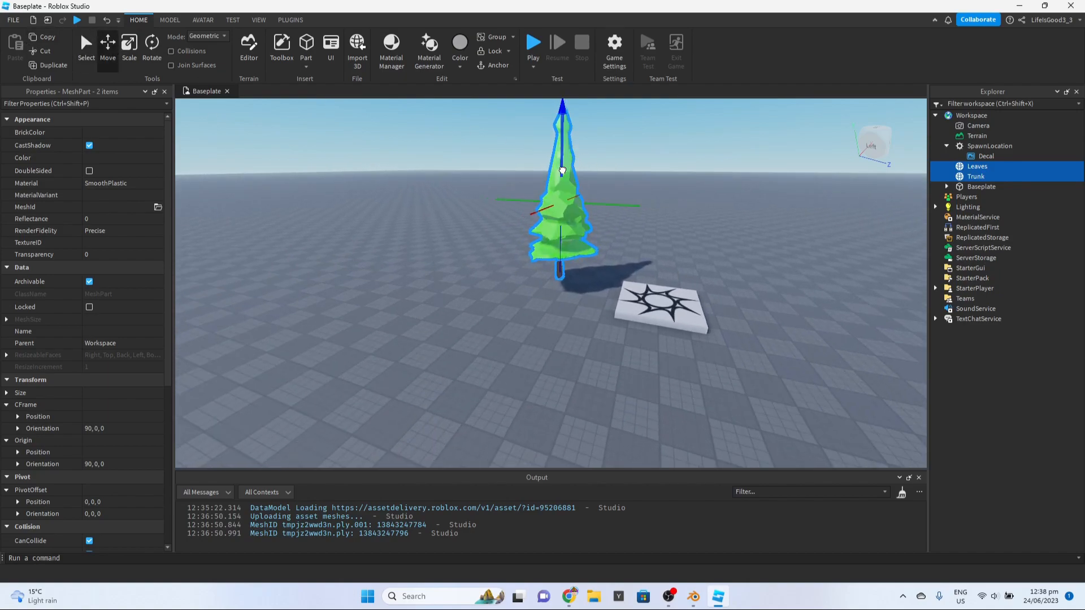
pyautogui.click(624, 179)
# Step: Examine the upright tree's shape and its placement on the baseplate from several angles and distances
pyautogui.press('w')
pyautogui.moveTo(624, 179); pyautogui.dragTo(623, 177, button='right')
pyautogui.press('s')
pyautogui.press('w')
pyautogui.moveTo(619, 289); pyautogui.dragTo(619, 289, button='right')
pyautogui.press('s')
pyautogui.press('w')
pyautogui.scroll(-3, 619, 289)
pyautogui.scroll(-3, 549, 361)
pyautogui.moveTo(549, 361); pyautogui.dragTo(741, 360, button='right')
pyautogui.scroll(-5, 739, 358)
pyautogui.scroll(5, 740, 360)
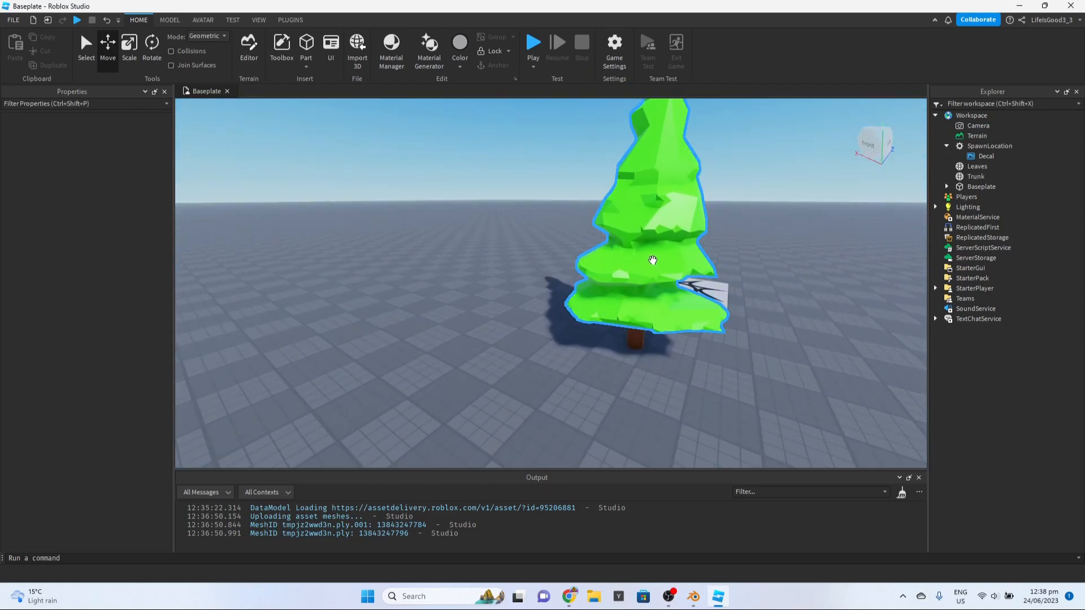
# Step: Change the color of the Leaves mesh part to a darker green, RGB 31, 194, 6
pyautogui.click(582, 181)
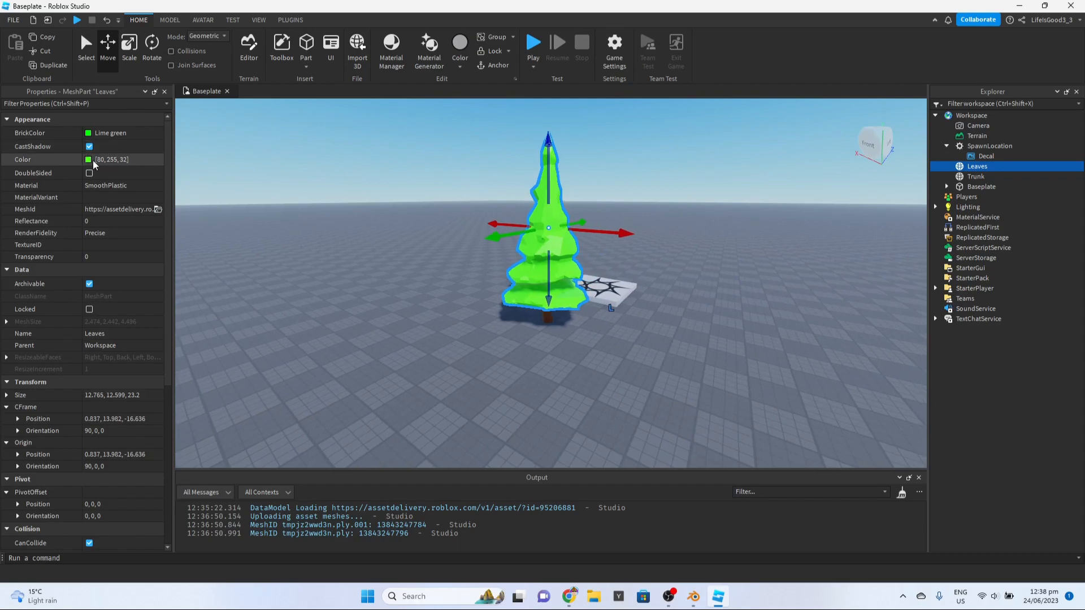
pyautogui.click(88, 160)
pyautogui.moveTo(676, 244)
pyautogui.mouseDown()
pyautogui.moveTo(679, 256)
pyautogui.moveTo(678, 227)
pyautogui.mouseUp()
pyautogui.click(620, 201)
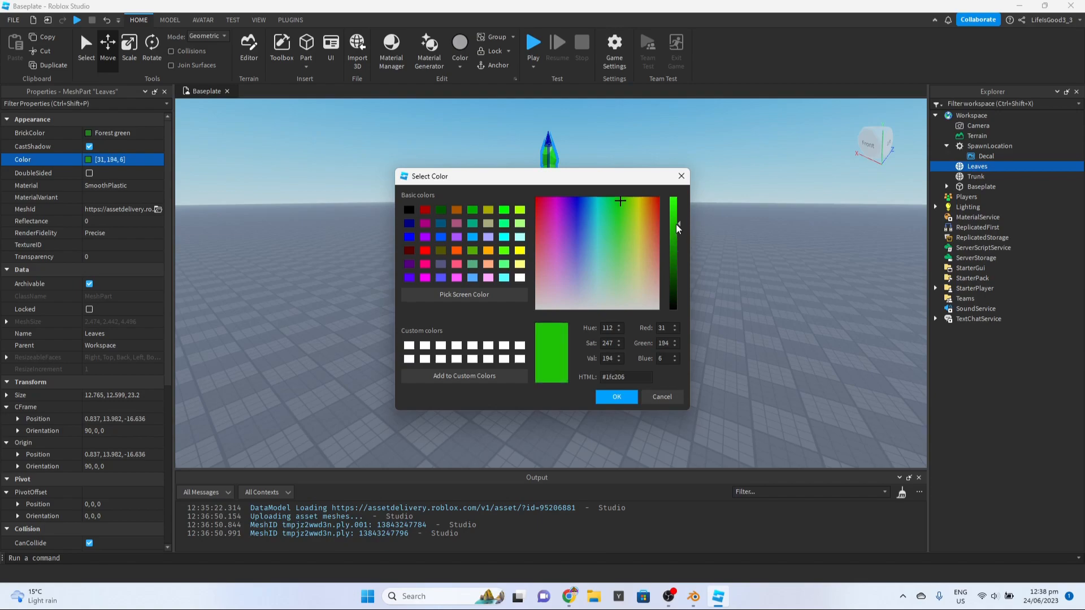
pyautogui.click(615, 397)
# Step: Inspect the recolored tree from different sides, near ground level and from farther away
pyautogui.click(858, 363)
pyautogui.press('w')
pyautogui.press('d')
pyautogui.moveTo(856, 362); pyautogui.dragTo(835, 378, button='right')
pyautogui.press('d')
pyautogui.press('w')
pyautogui.press('s')
pyautogui.press('w')
pyautogui.press('w')
pyautogui.press('w')
pyautogui.press('s')
pyautogui.press('d')
pyautogui.press('s')
pyautogui.press('a')
pyautogui.press('w')
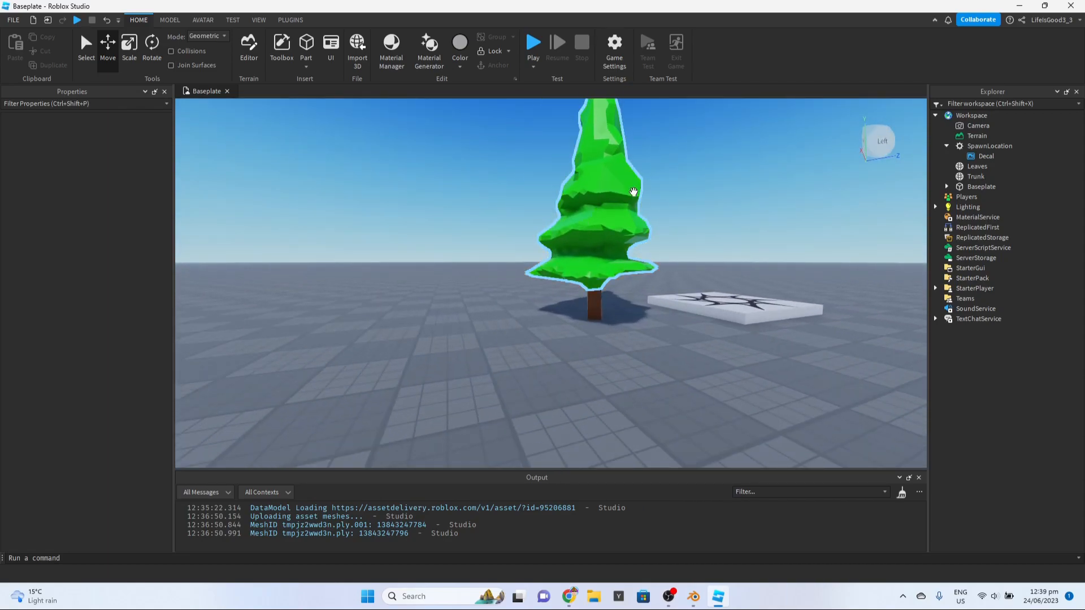
pyautogui.press('s')
pyautogui.press('d')
pyautogui.press('w')
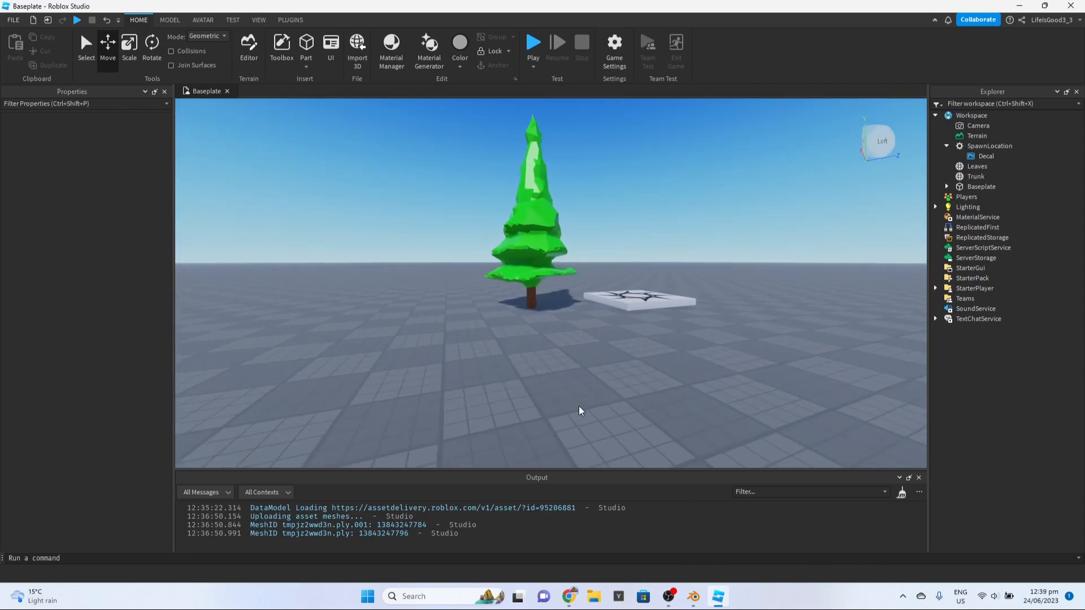